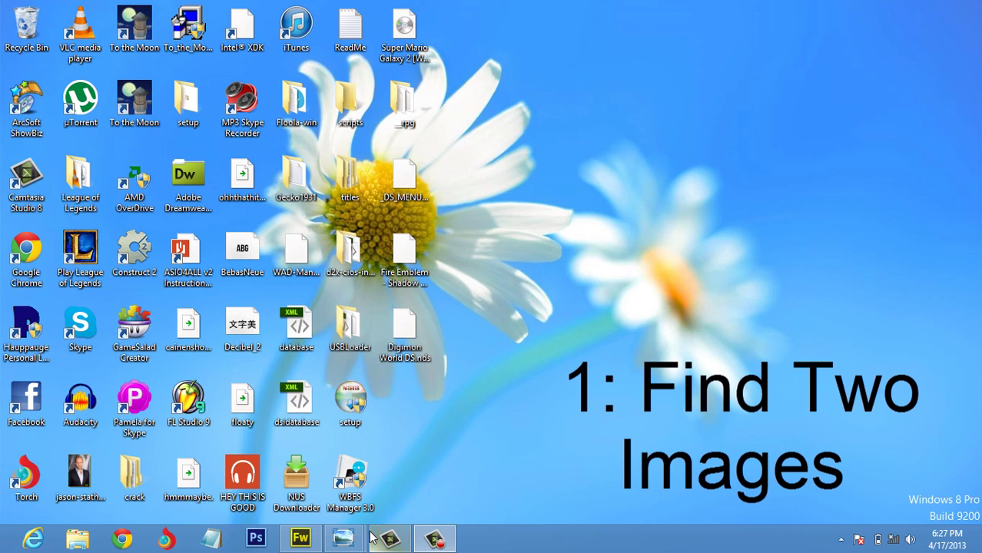
- View the man's portrait and the puppy wallpaper side by side in Windows Photo Viewer
{"action": "mouse_move", "coordinate": [344, 538]}
{"action": "left_click", "coordinate": [321, 484]}
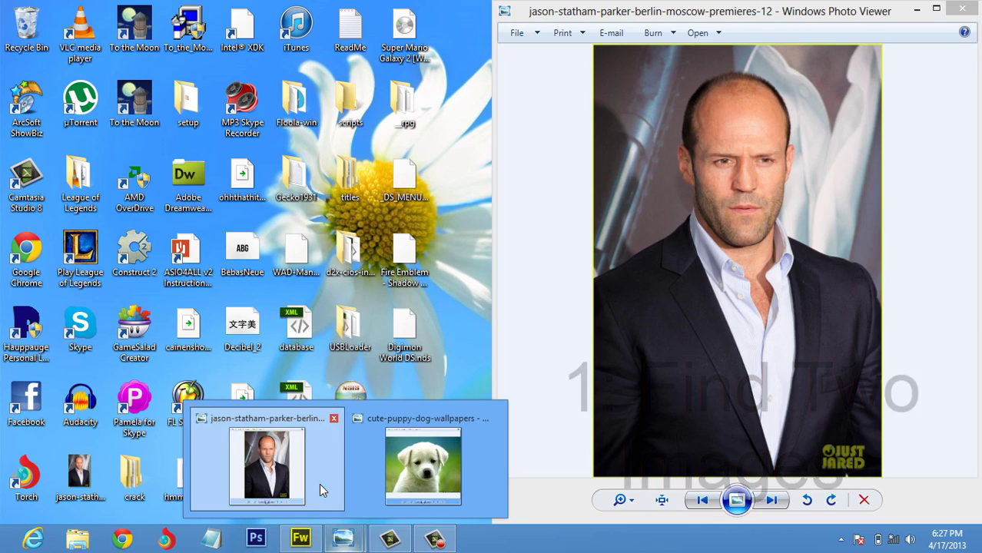
{"action": "mouse_move", "coordinate": [342, 545]}
{"action": "left_click", "coordinate": [379, 470]}
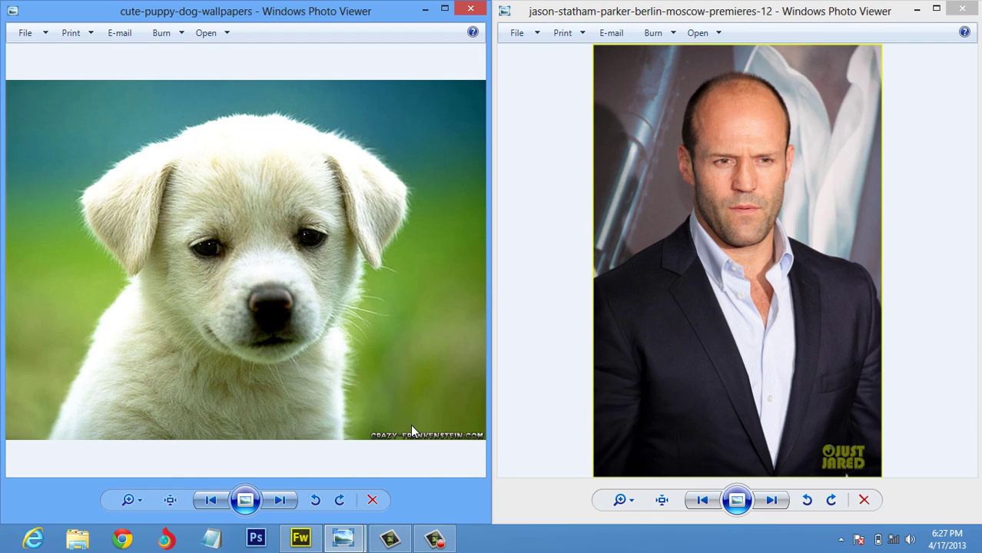
- Switch to Fireworks and look over the cute-puppy-dog-wallpapers and jasonhead documents
{"action": "left_click", "coordinate": [311, 532]}
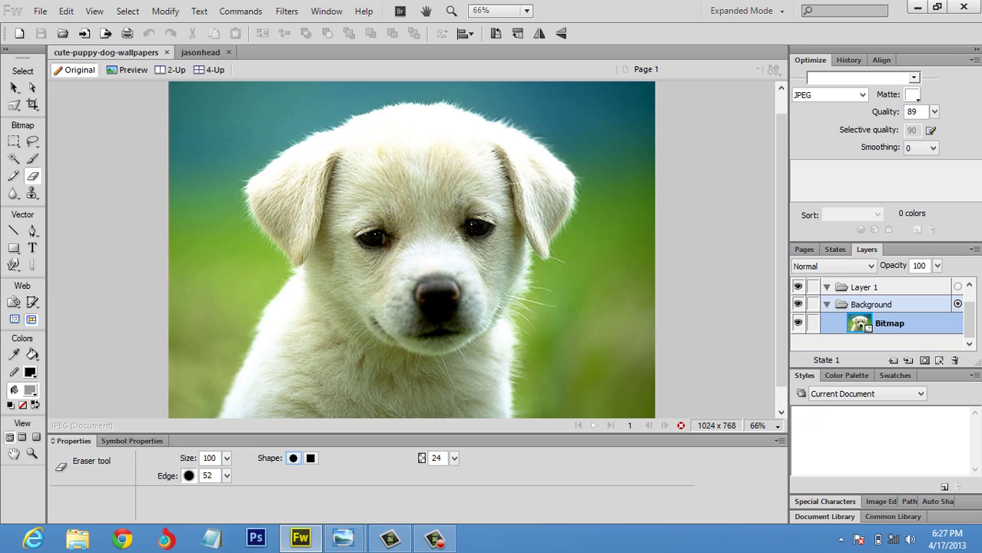
{"action": "left_click", "coordinate": [202, 55]}
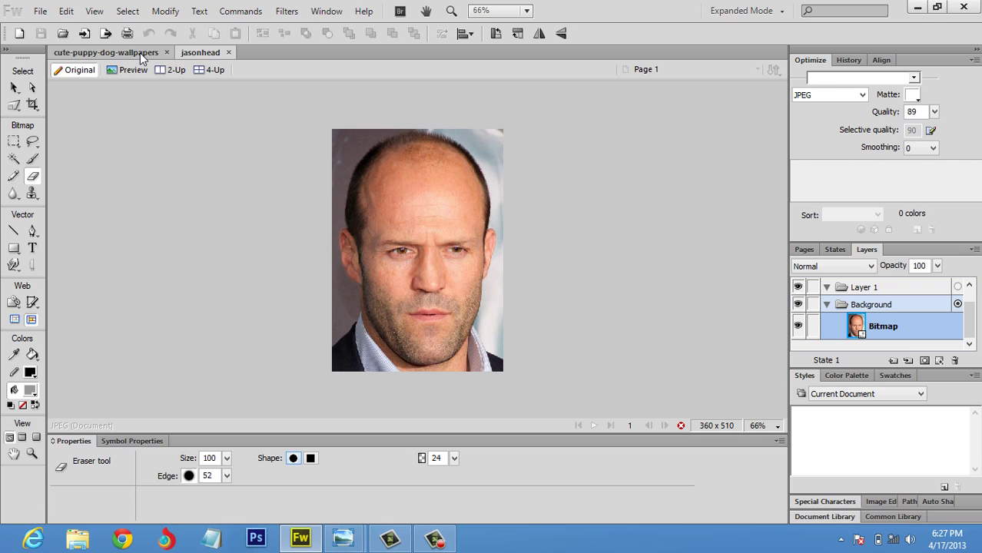
{"action": "left_click", "coordinate": [140, 55]}
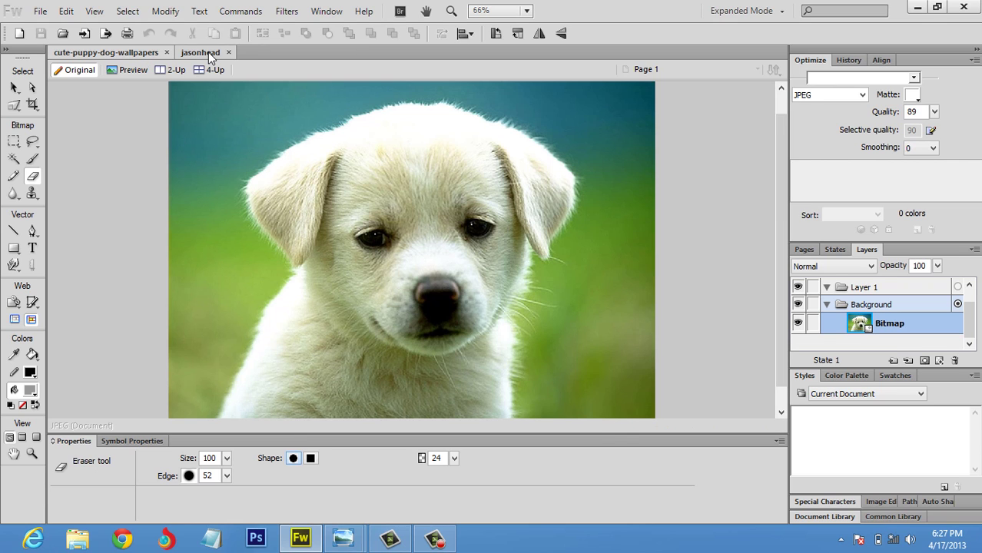
{"action": "left_click", "coordinate": [210, 54]}
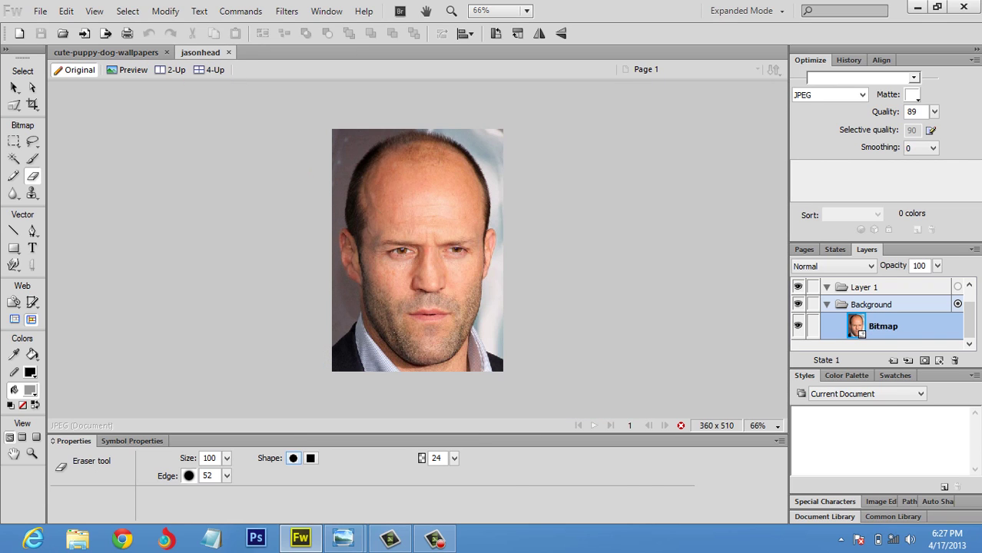
- Place the jasonhead bitmap over the dog's face in the cute-puppy-dog-wallpapers document and set its opacity to 67
{"action": "left_click", "coordinate": [13, 88]}
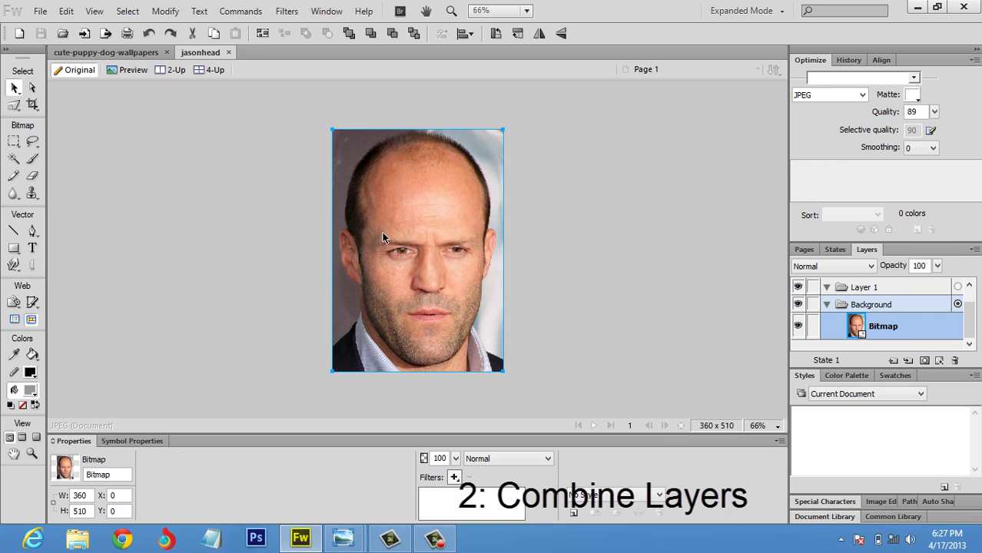
{"action": "left_click_drag", "start_coordinate": [394, 234], "coordinate": [427, 242]}
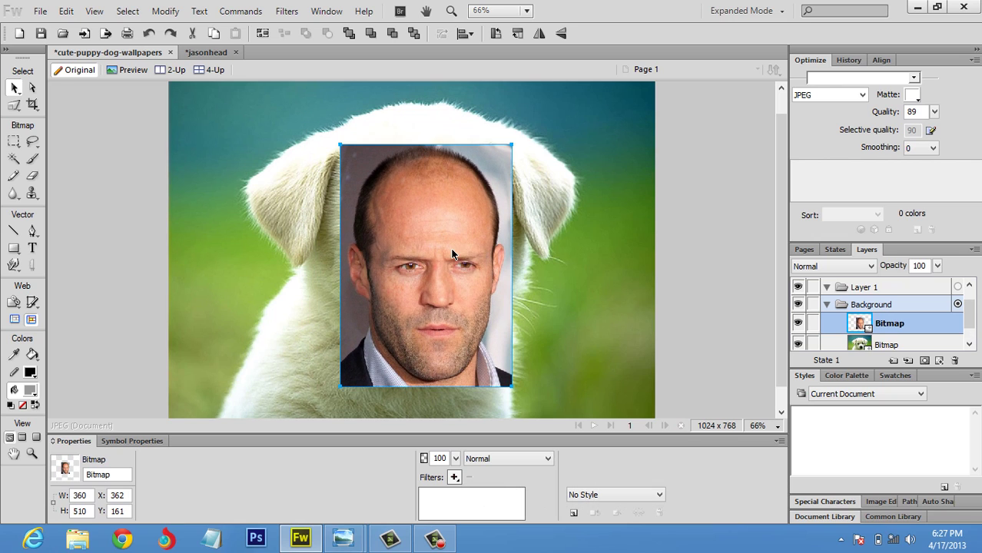
{"action": "left_click", "coordinate": [939, 266]}
{"action": "left_click_drag", "start_coordinate": [935, 266], "coordinate": [945, 319]}
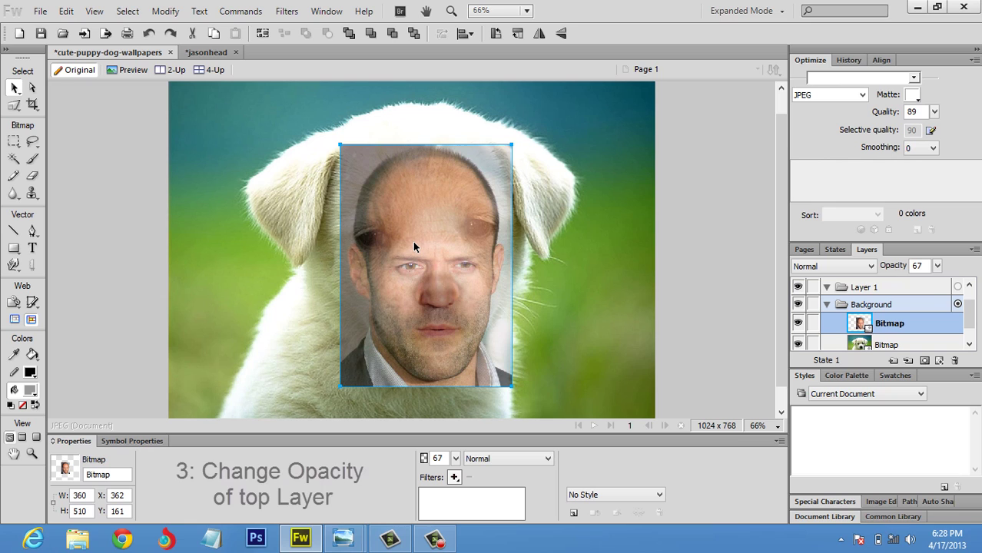
- Scale the face bitmap to about 532 x 645 and position it at about X 246, Y 17, lining its eyes up with the dog's
{"action": "mouse_move", "coordinate": [397, 246]}
{"action": "left_mouse_down"}
{"action": "mouse_move", "coordinate": [375, 246]}
{"action": "mouse_move", "coordinate": [377, 220]}
{"action": "mouse_move", "coordinate": [380, 237]}
{"action": "left_mouse_up"}
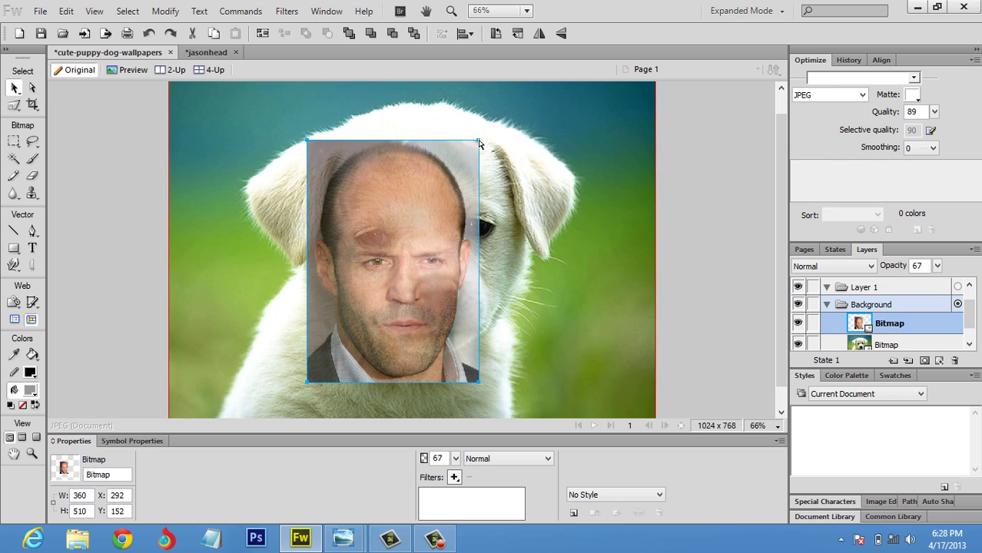
{"action": "left_click_drag", "start_coordinate": [479, 141], "coordinate": [514, 127]}
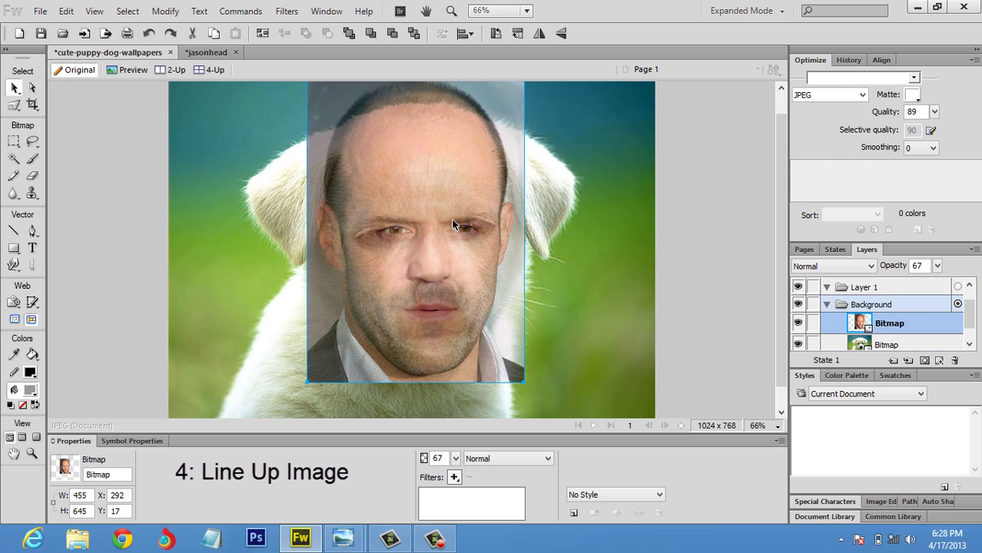
{"action": "left_click_drag", "start_coordinate": [452, 216], "coordinate": [433, 222]}
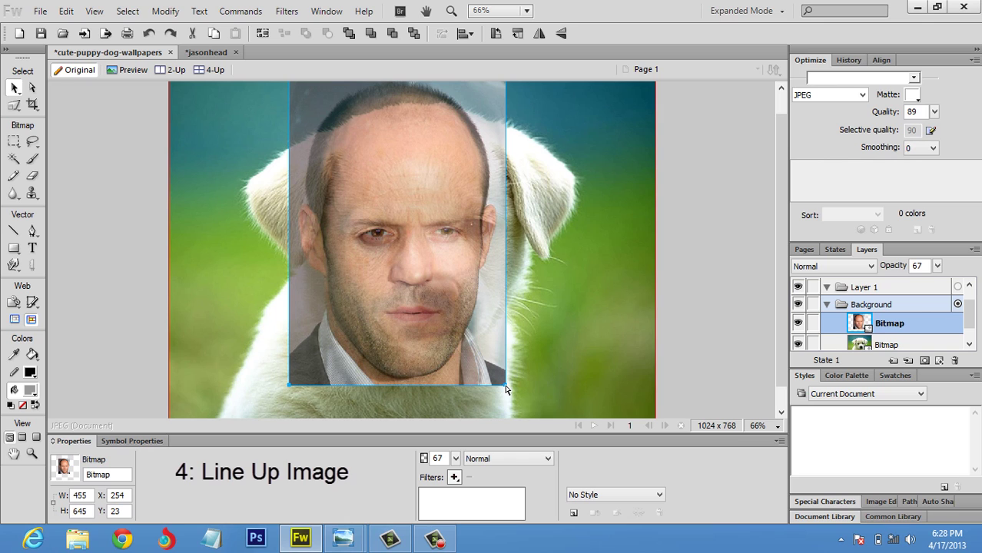
{"action": "left_click_drag", "start_coordinate": [505, 385], "coordinate": [522, 383]}
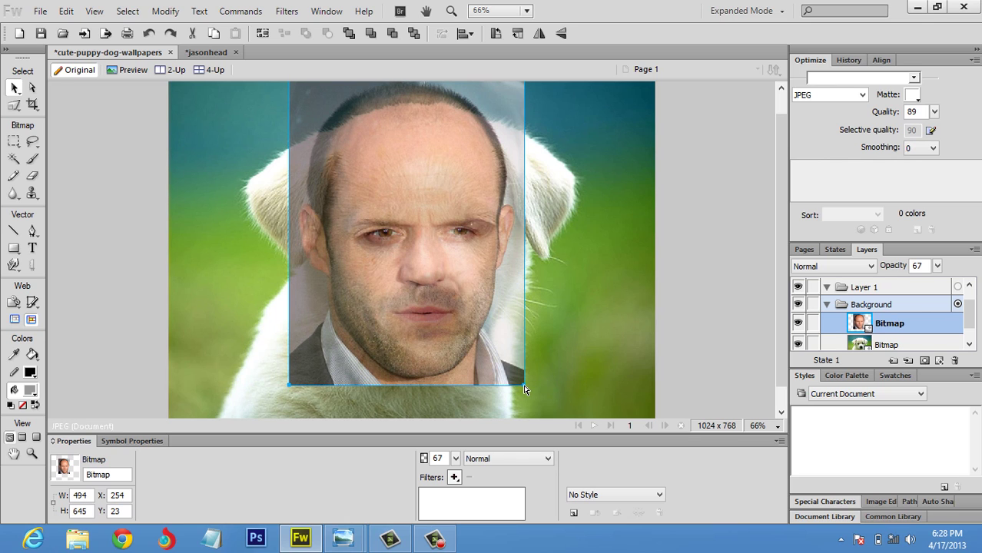
{"action": "mouse_move", "coordinate": [461, 349]}
{"action": "left_mouse_down"}
{"action": "mouse_move", "coordinate": [474, 344]}
{"action": "mouse_move", "coordinate": [476, 353]}
{"action": "left_mouse_up"}
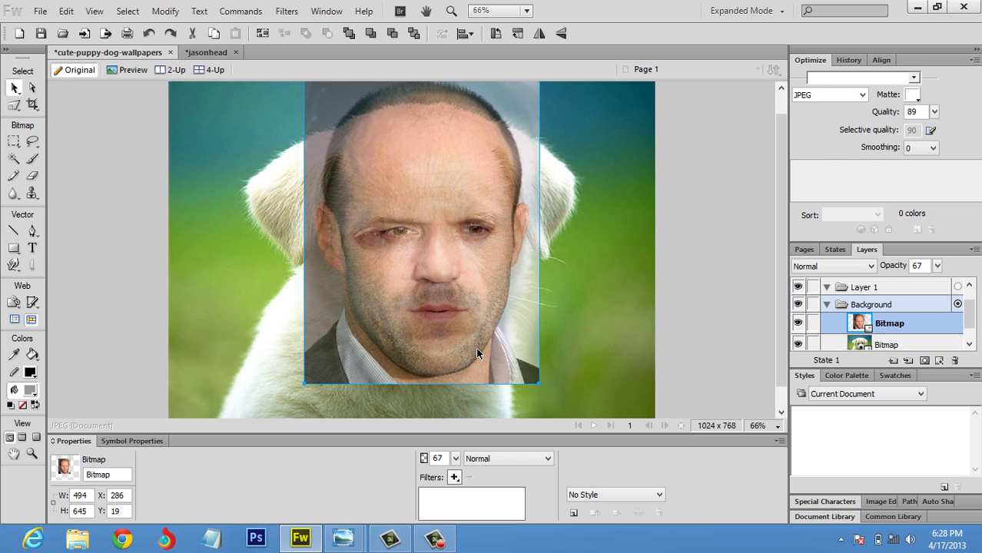
{"action": "left_click_drag", "start_coordinate": [305, 386], "coordinate": [285, 382]}
{"action": "mouse_move", "coordinate": [434, 304]}
{"action": "left_mouse_down"}
{"action": "mouse_move", "coordinate": [429, 311]}
{"action": "mouse_move", "coordinate": [431, 303]}
{"action": "left_mouse_up"}
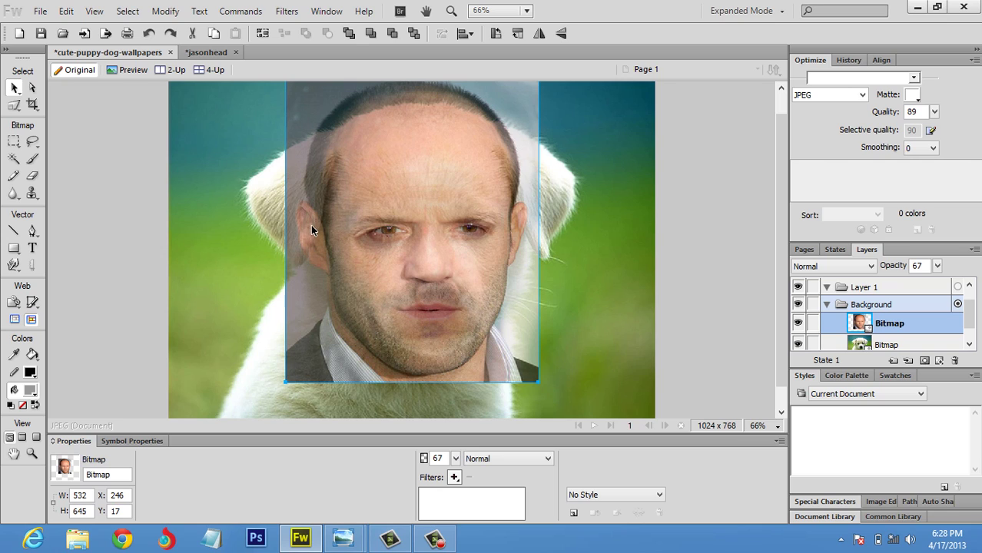
- Erase the background, hair, ears and collar around the man's face with the Eraser at opacity 100 and edge 0
{"action": "left_click", "coordinate": [31, 176]}
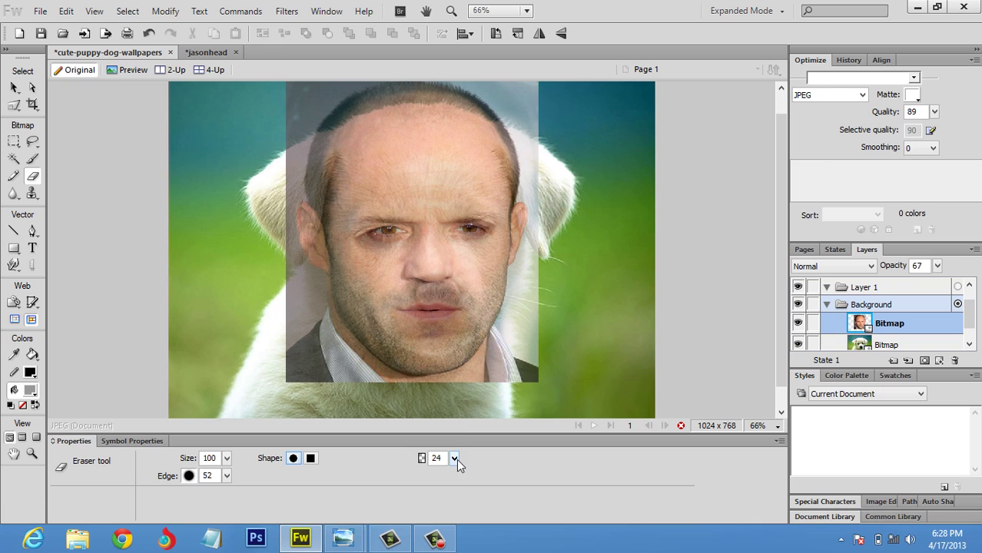
{"action": "left_click_drag", "start_coordinate": [456, 459], "coordinate": [456, 349]}
{"action": "left_click", "coordinate": [226, 476]}
{"action": "left_click_drag", "start_coordinate": [231, 441], "coordinate": [230, 522]}
{"action": "mouse_move", "coordinate": [261, 354]}
{"action": "left_mouse_down"}
{"action": "mouse_move", "coordinate": [315, 401]}
{"action": "mouse_move", "coordinate": [272, 330]}
{"action": "mouse_move", "coordinate": [349, 393]}
{"action": "mouse_move", "coordinate": [394, 397]}
{"action": "mouse_move", "coordinate": [338, 392]}
{"action": "mouse_move", "coordinate": [369, 394]}
{"action": "left_mouse_up"}
{"action": "mouse_move", "coordinate": [484, 403]}
{"action": "left_mouse_down"}
{"action": "mouse_move", "coordinate": [530, 392]}
{"action": "mouse_move", "coordinate": [430, 380]}
{"action": "mouse_move", "coordinate": [519, 361]}
{"action": "mouse_move", "coordinate": [461, 371]}
{"action": "mouse_move", "coordinate": [493, 396]}
{"action": "left_mouse_up"}
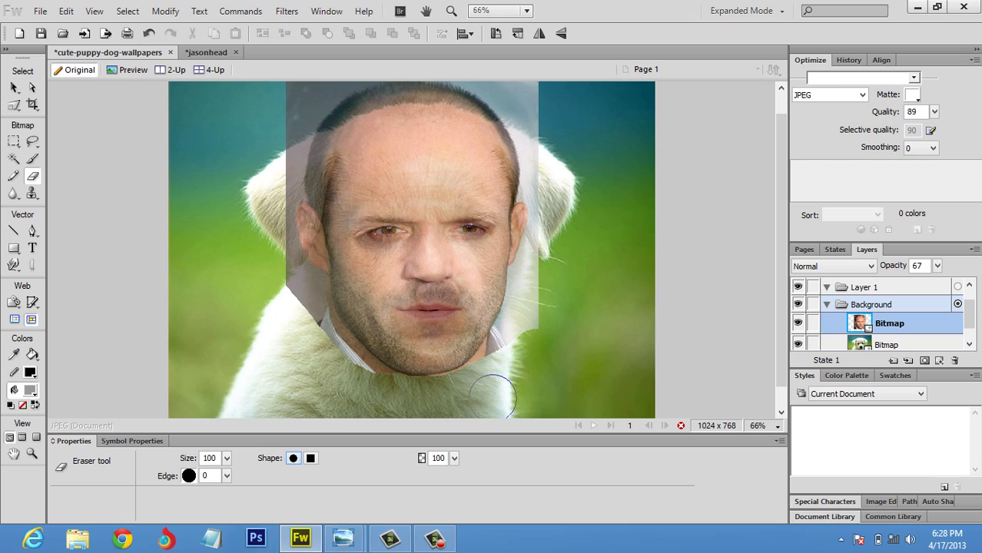
{"action": "mouse_move", "coordinate": [524, 338]}
{"action": "left_mouse_down"}
{"action": "mouse_move", "coordinate": [541, 209]}
{"action": "mouse_move", "coordinate": [529, 134]}
{"action": "mouse_move", "coordinate": [415, 96]}
{"action": "left_mouse_up"}
{"action": "left_click_drag", "start_coordinate": [415, 96], "coordinate": [331, 96]}
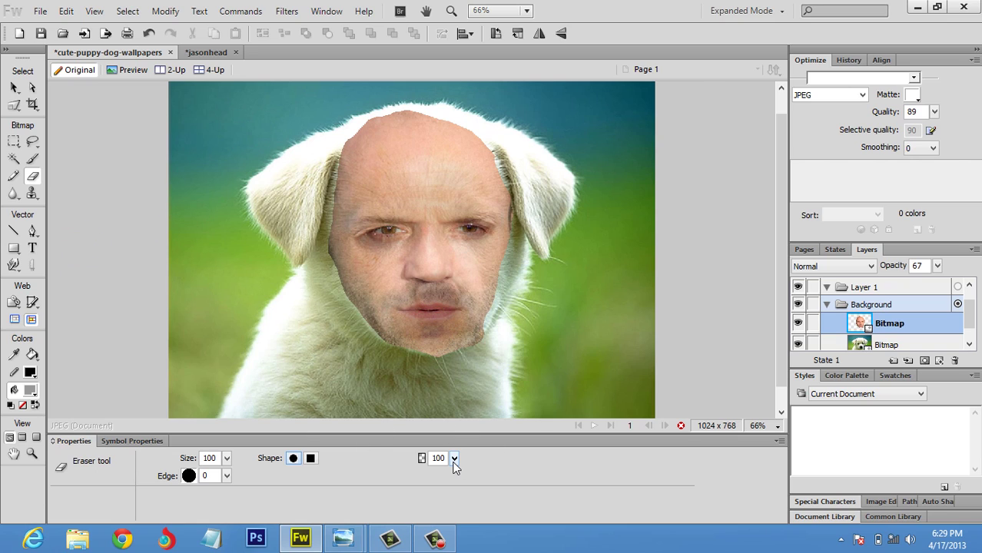
- Soften the outline of the face from the forehead to the chin using the Eraser with an edge softness of 74
{"action": "mouse_move", "coordinate": [458, 369]}
{"action": "left_mouse_down"}
{"action": "mouse_move", "coordinate": [479, 431]}
{"action": "mouse_move", "coordinate": [469, 458]}
{"action": "mouse_move", "coordinate": [455, 336]}
{"action": "mouse_move", "coordinate": [453, 364]}
{"action": "left_mouse_up"}
{"action": "left_click_drag", "start_coordinate": [226, 477], "coordinate": [242, 371]}
{"action": "mouse_move", "coordinate": [384, 117]}
{"action": "left_mouse_down"}
{"action": "mouse_move", "coordinate": [465, 134]}
{"action": "mouse_move", "coordinate": [486, 127]}
{"action": "mouse_move", "coordinate": [406, 111]}
{"action": "mouse_move", "coordinate": [365, 127]}
{"action": "mouse_move", "coordinate": [342, 192]}
{"action": "mouse_move", "coordinate": [312, 230]}
{"action": "mouse_move", "coordinate": [361, 334]}
{"action": "left_mouse_up"}
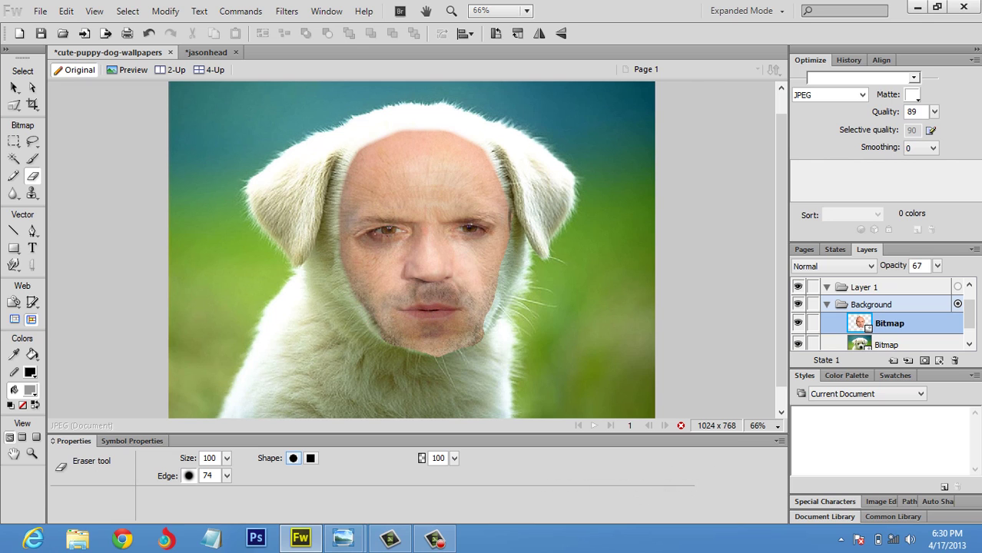
{"action": "left_click_drag", "start_coordinate": [411, 365], "coordinate": [461, 350]}
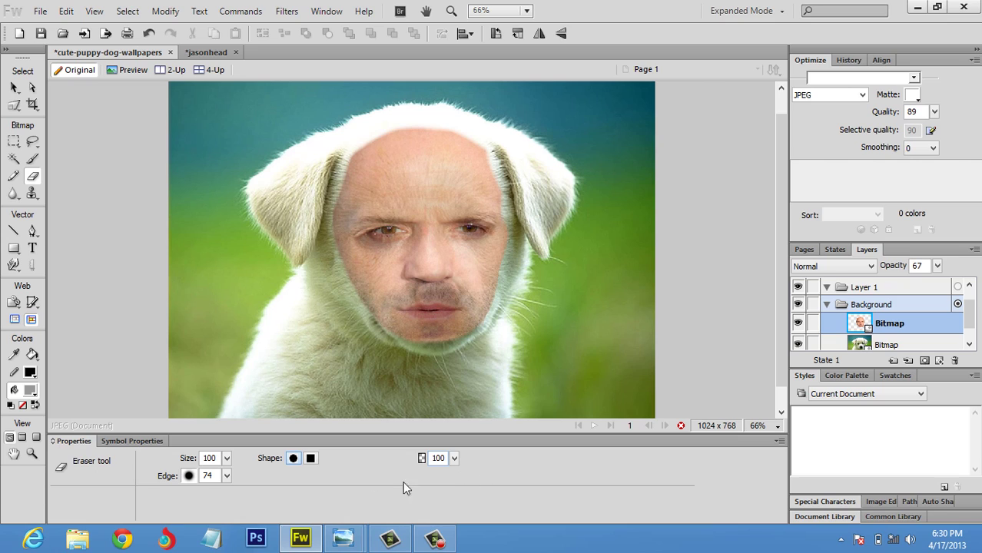
- Fade the forehead and the sides of the face into the dog's fur using the Eraser at opacity 17 and edge 22
{"action": "left_click", "coordinate": [455, 458]}
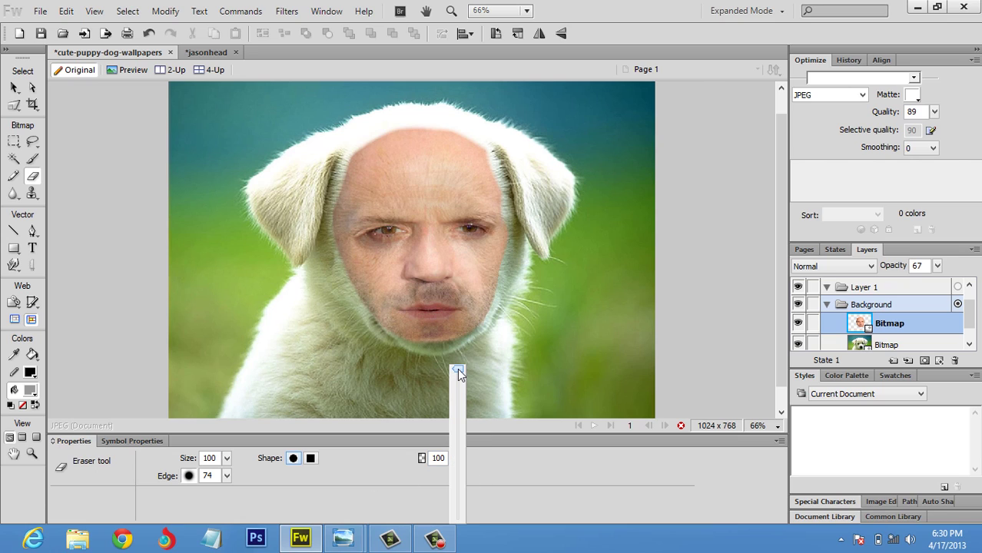
{"action": "left_click_drag", "start_coordinate": [458, 368], "coordinate": [474, 500]}
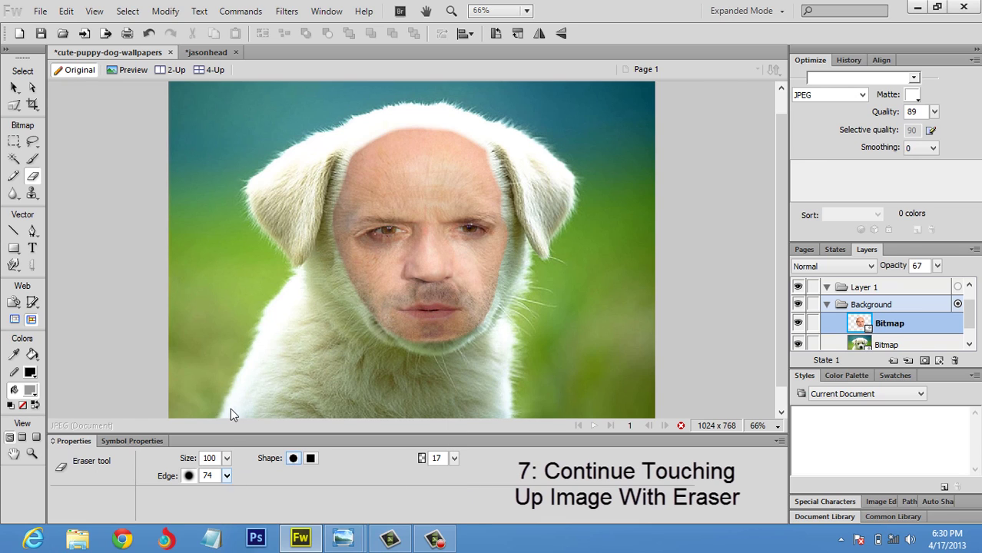
{"action": "left_click", "coordinate": [227, 476]}
{"action": "left_click_drag", "start_coordinate": [231, 408], "coordinate": [245, 485]}
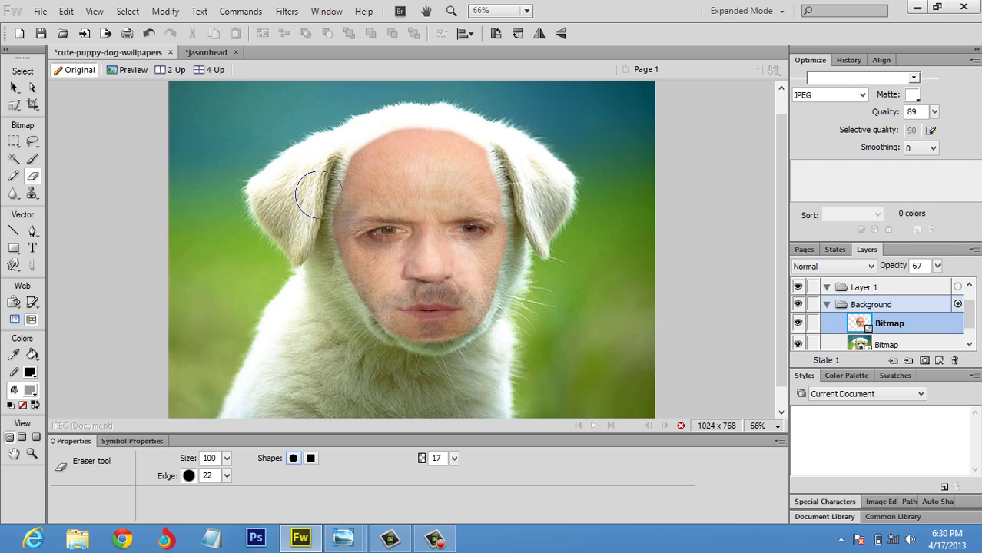
{"action": "mouse_move", "coordinate": [344, 172]}
{"action": "left_mouse_down"}
{"action": "mouse_move", "coordinate": [350, 157]}
{"action": "mouse_move", "coordinate": [453, 133]}
{"action": "left_mouse_up"}
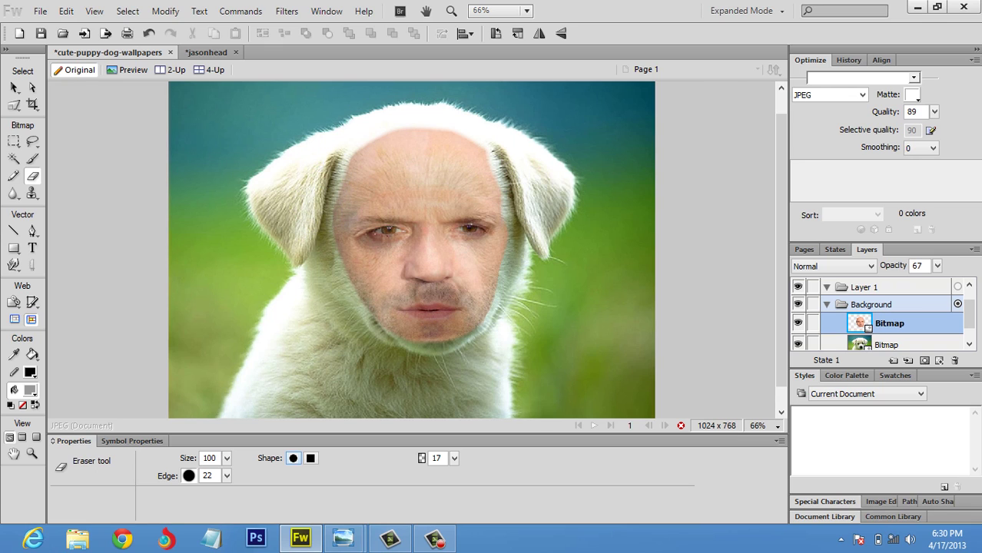
{"action": "mouse_move", "coordinate": [359, 158]}
{"action": "left_mouse_down"}
{"action": "mouse_move", "coordinate": [476, 159]}
{"action": "mouse_move", "coordinate": [281, 193]}
{"action": "mouse_move", "coordinate": [504, 176]}
{"action": "mouse_move", "coordinate": [353, 169]}
{"action": "mouse_move", "coordinate": [176, 131]}
{"action": "left_mouse_up"}
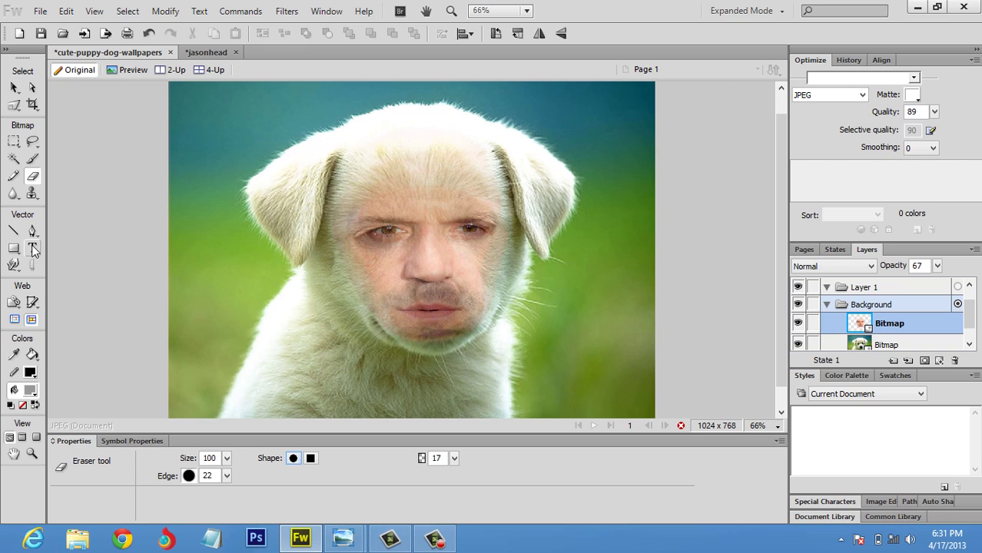
- Hide the face bitmap and clone fur over the left-hand eye on the puppy bitmap with the Rubber Stamp tool
{"action": "left_click", "coordinate": [32, 195]}
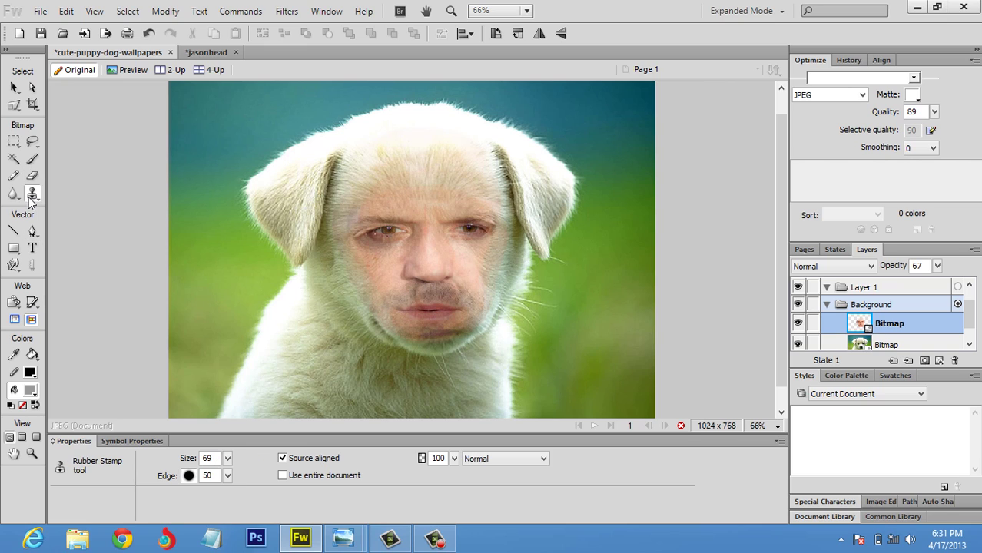
{"action": "left_click", "coordinate": [899, 347]}
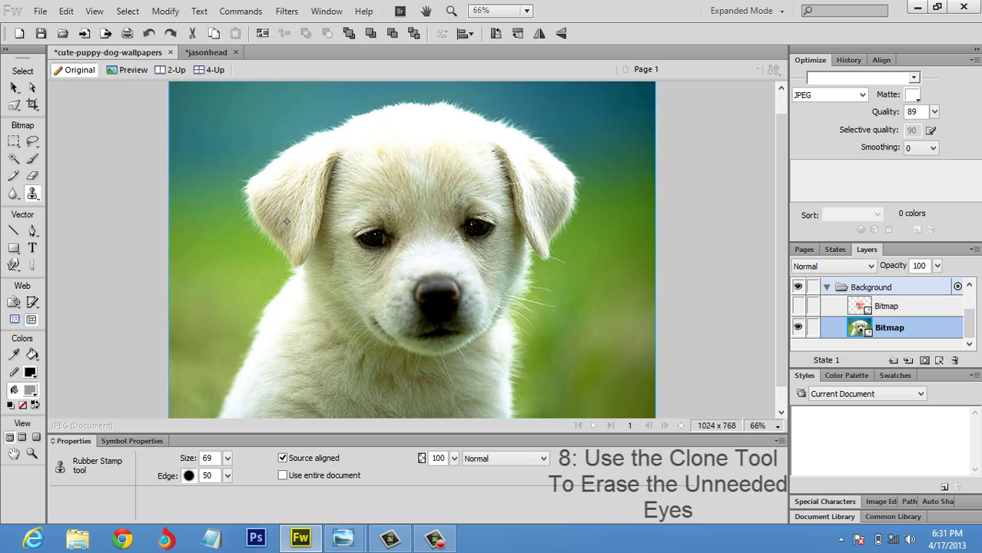
{"action": "left_click", "coordinate": [412, 212]}
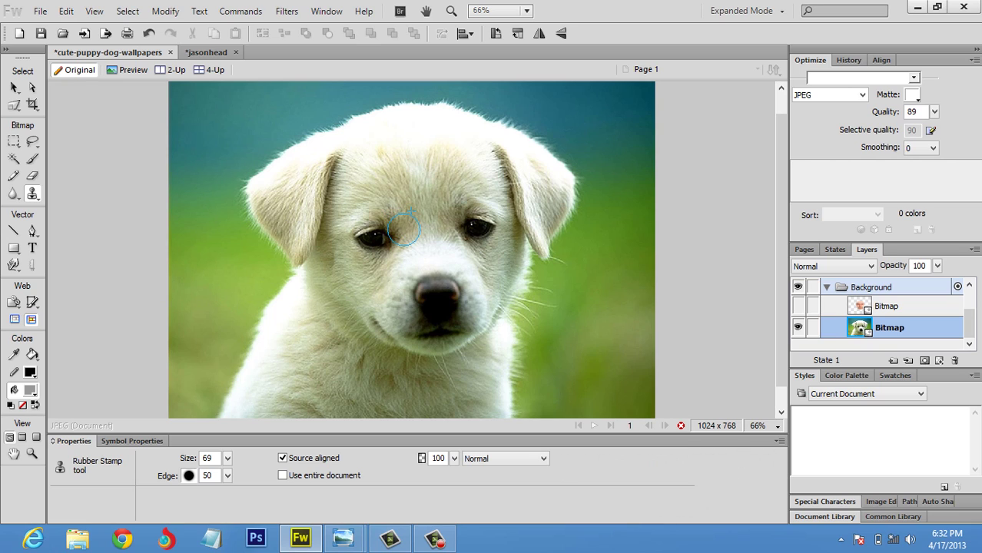
{"action": "left_click_drag", "start_coordinate": [404, 229], "coordinate": [395, 232]}
{"action": "key", "text": "ctrl+z"}
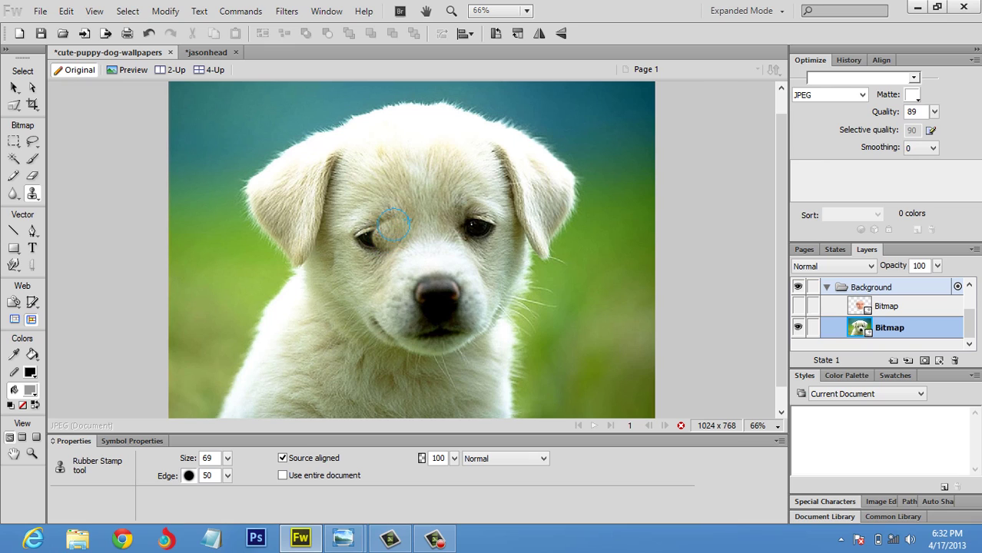
{"action": "left_click_drag", "start_coordinate": [393, 224], "coordinate": [356, 240]}
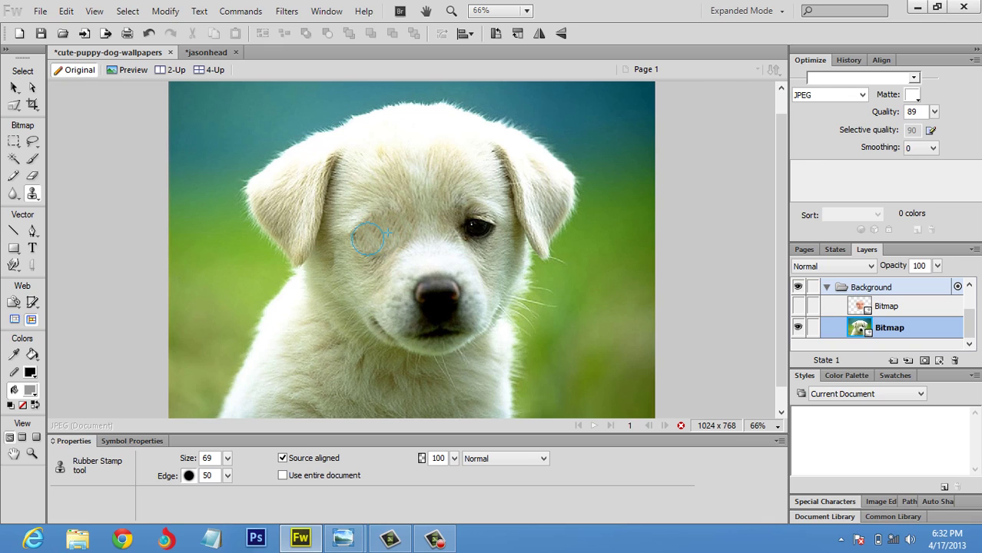
- Clone fur from between the eyes over the dog's remaining right-hand eye, resampling the source as needed
{"action": "left_click", "coordinate": [428, 209], "text": "alt"}
{"action": "left_click_drag", "start_coordinate": [461, 217], "coordinate": [476, 218]}
{"action": "left_click", "coordinate": [459, 224]}
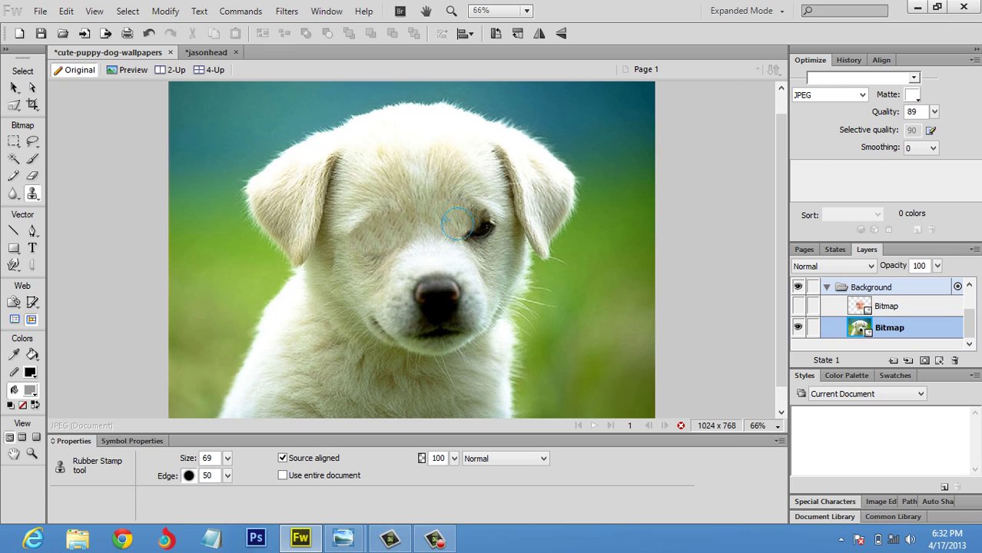
{"action": "left_click", "coordinate": [406, 208], "text": "alt"}
{"action": "mouse_move", "coordinate": [430, 207]}
{"action": "left_mouse_down"}
{"action": "mouse_move", "coordinate": [480, 227]}
{"action": "mouse_move", "coordinate": [445, 210]}
{"action": "mouse_move", "coordinate": [457, 208]}
{"action": "mouse_move", "coordinate": [480, 226]}
{"action": "mouse_move", "coordinate": [447, 228]}
{"action": "mouse_move", "coordinate": [482, 223]}
{"action": "left_mouse_up"}
{"action": "left_click", "coordinate": [433, 220], "text": "alt"}
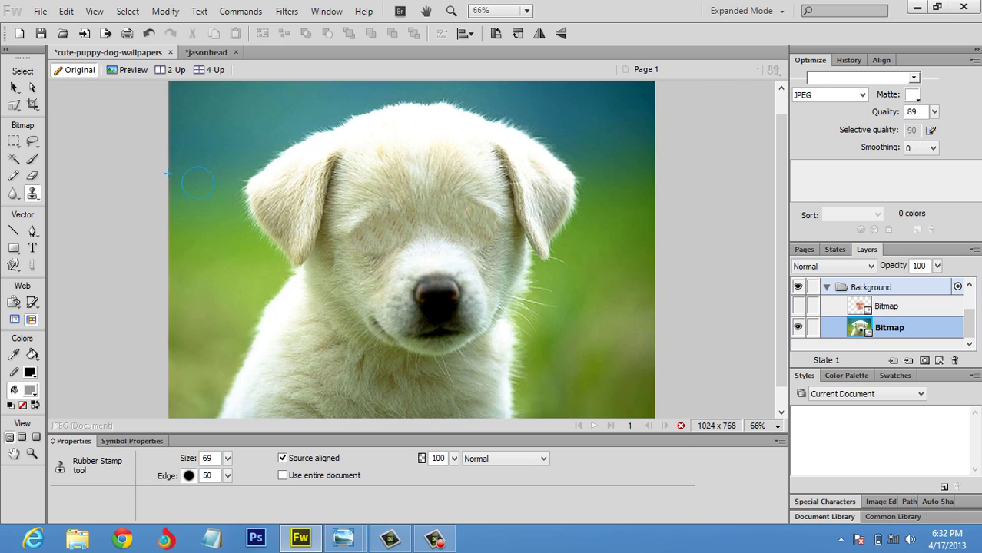
- Show the face bitmap again, enlarge it to about 411 by 541 px and move it up over the dog's head
{"action": "left_click", "coordinate": [15, 88]}
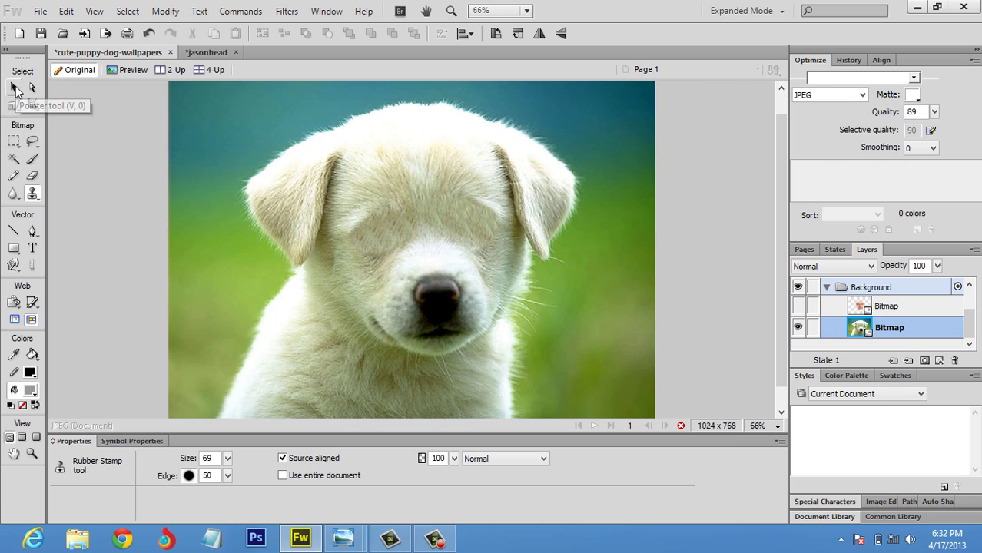
{"action": "left_click", "coordinate": [798, 306]}
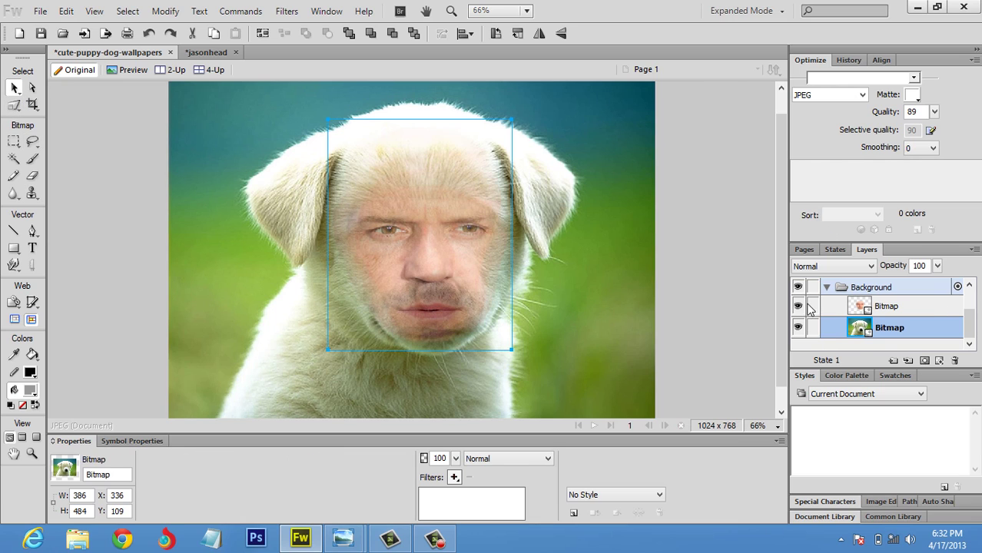
{"action": "left_click", "coordinate": [448, 275]}
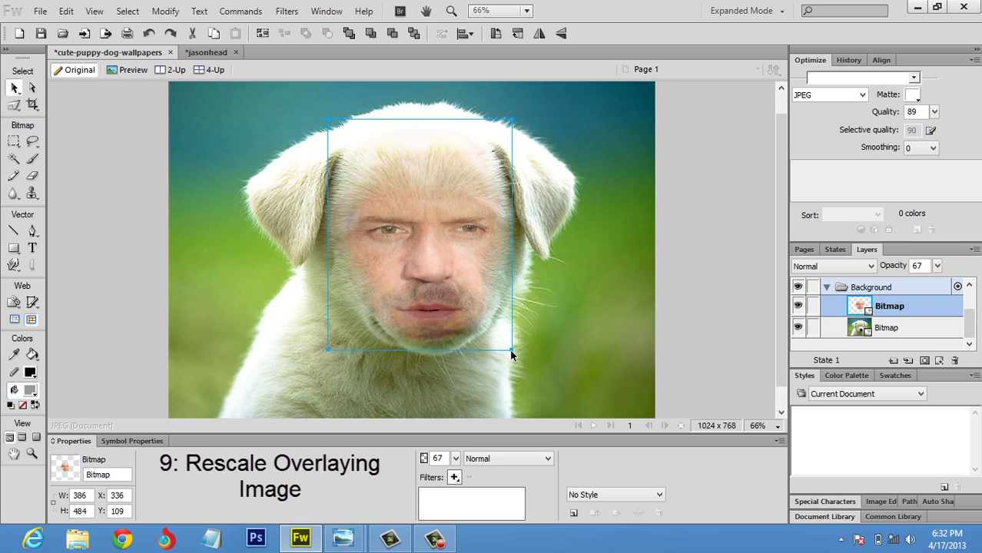
{"action": "left_click_drag", "start_coordinate": [511, 352], "coordinate": [523, 381]}
{"action": "left_click_drag", "start_coordinate": [484, 321], "coordinate": [482, 310]}
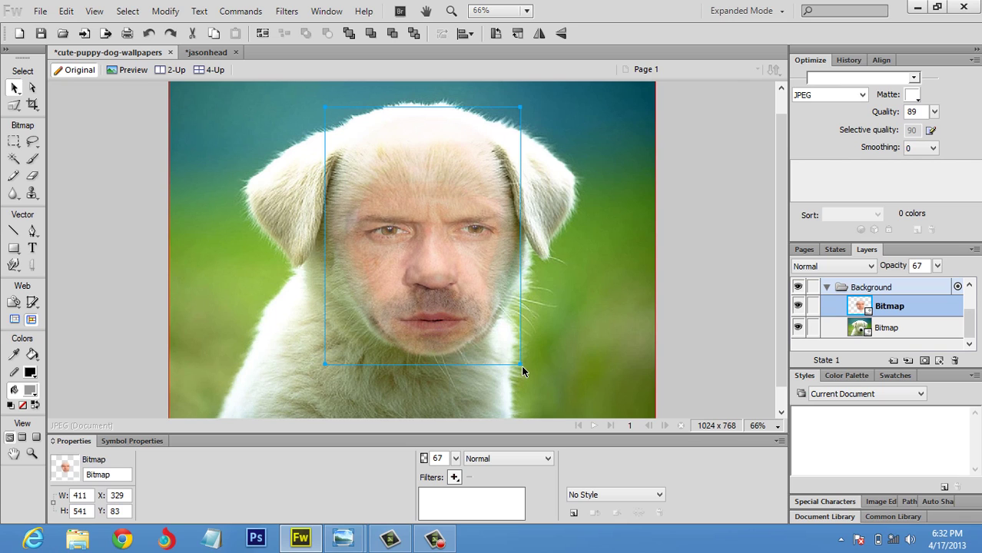
- Undo the accidental shift of the puppy bitmap, enlarge the face to about 429 by 575 px and reposition it at X 315, Y 64
{"action": "left_click_drag", "start_coordinate": [521, 365], "coordinate": [528, 370]}
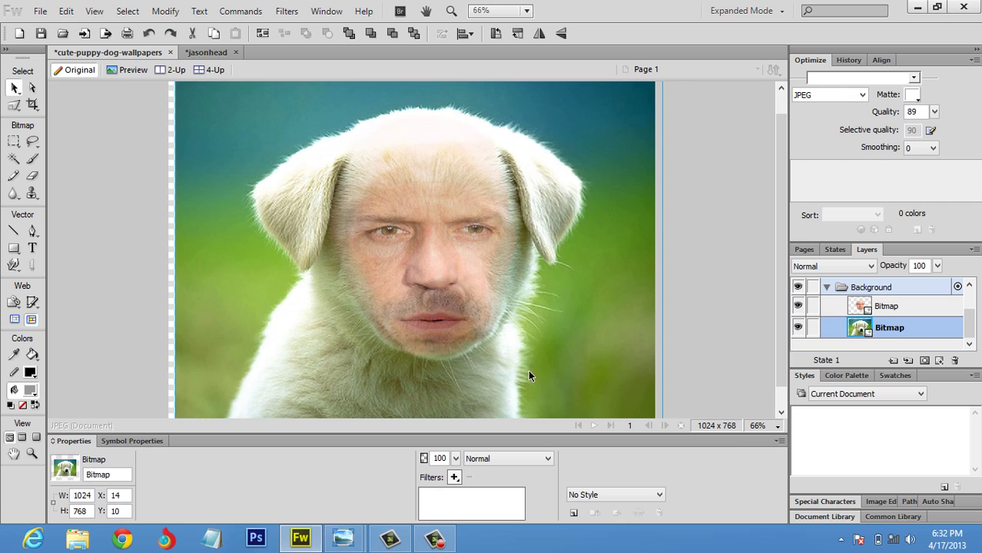
{"action": "key", "text": "ctrl+z"}
{"action": "left_click", "coordinate": [463, 304]}
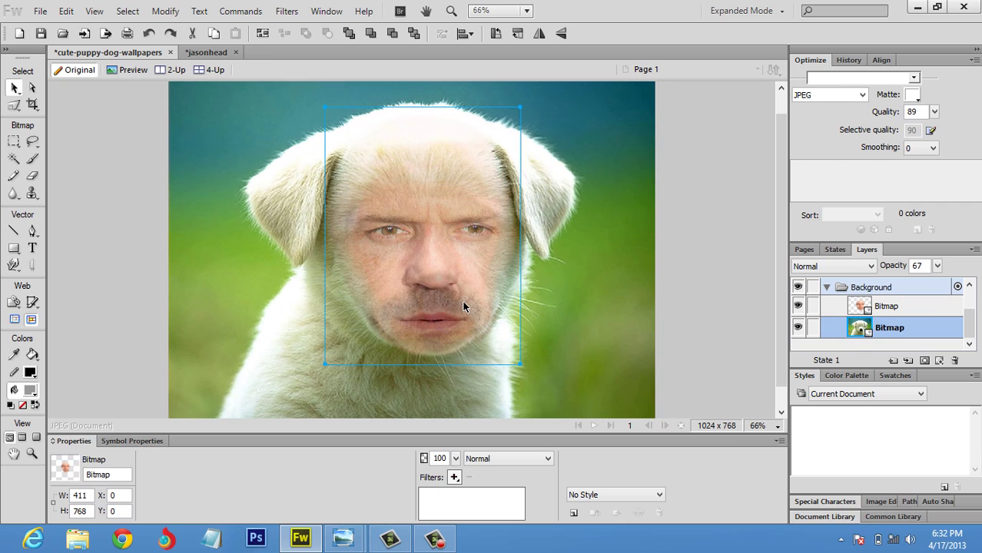
{"action": "left_click_drag", "start_coordinate": [526, 371], "coordinate": [528, 376]}
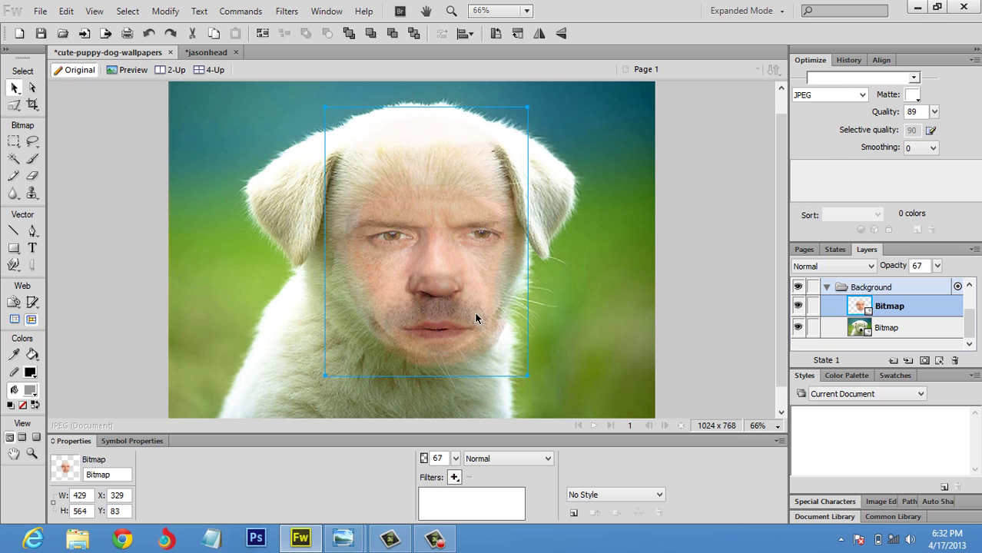
{"action": "left_click_drag", "start_coordinate": [482, 319], "coordinate": [474, 309]}
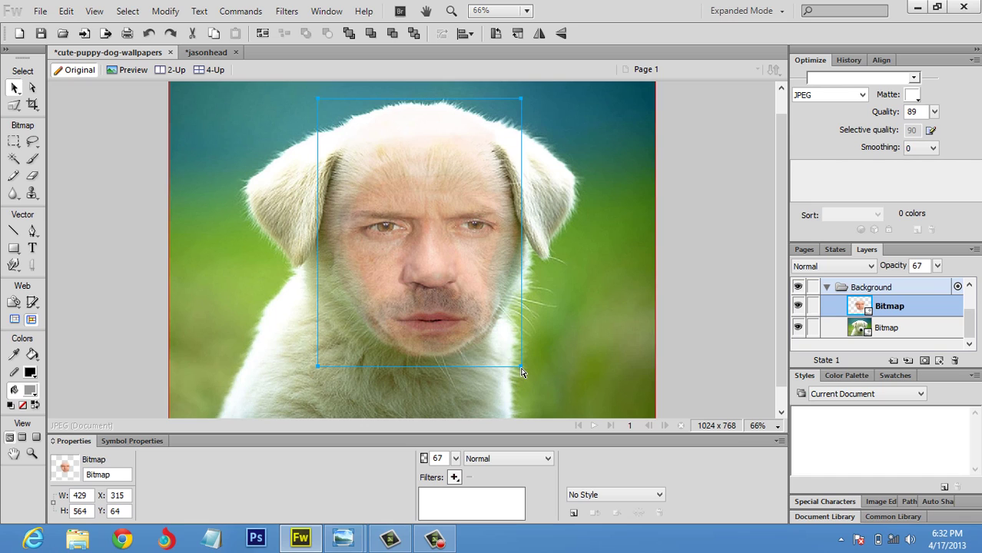
{"action": "left_click_drag", "start_coordinate": [521, 373], "coordinate": [524, 376]}
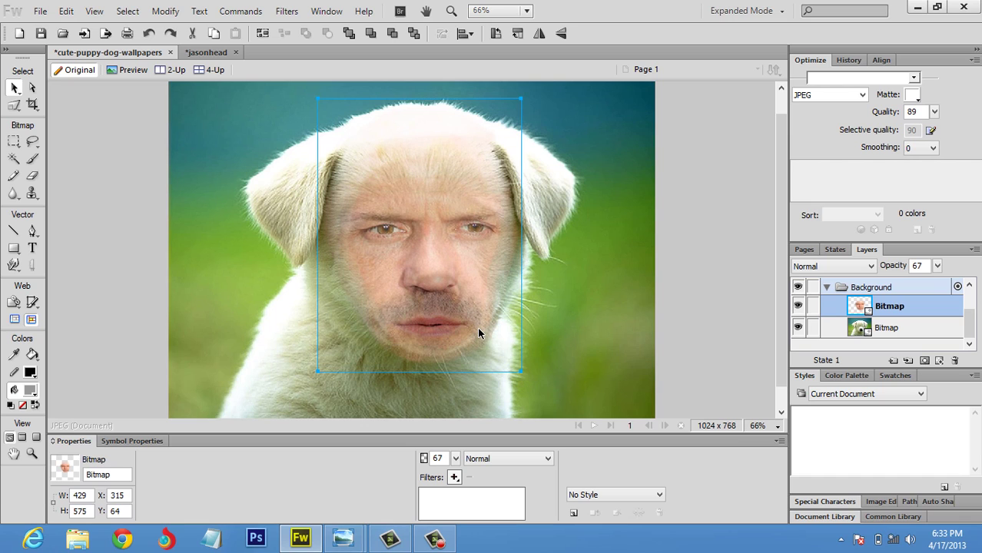
- Nudge the face bitmap in small increments to about X 318, Y 55
{"action": "key", "text": "Up"}
{"action": "key", "text": "Up"}
{"action": "key", "text": "Up"}
{"action": "key", "text": "Up"}
{"action": "key", "text": "Up"}
{"action": "key", "text": "Up"}
{"action": "key", "text": "Up"}
{"action": "key", "text": "Up"}
{"action": "key", "text": "Up"}
{"action": "key", "text": "Up"}
{"action": "key", "text": "Up"}
{"action": "key", "text": "Up"}
{"action": "key", "text": "Up"}
{"action": "key", "text": "Up"}
{"action": "key", "text": "Up"}
{"action": "key", "text": "Left"}
{"action": "key", "text": "Left"}
{"action": "key", "text": "Left"}
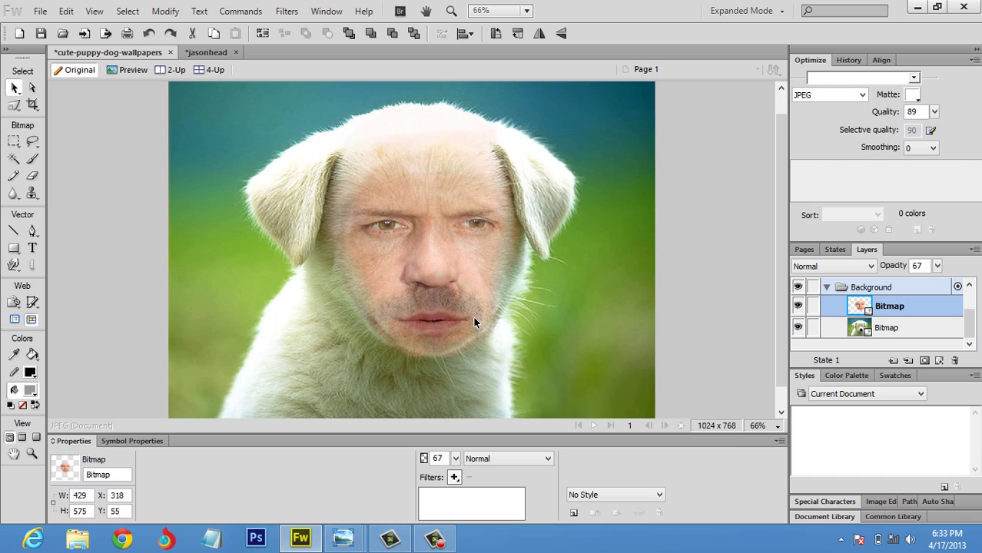
- Move the face lower over the muzzle and rescale it to about 435 by 570 px at X 323, Y 76
{"action": "left_click_drag", "start_coordinate": [473, 318], "coordinate": [480, 330]}
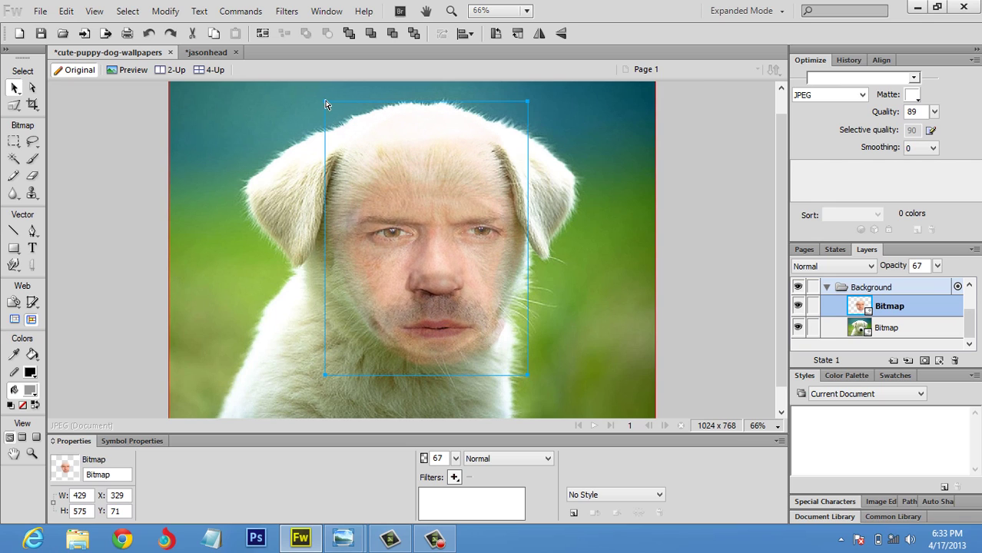
{"action": "left_click_drag", "start_coordinate": [325, 100], "coordinate": [311, 93]}
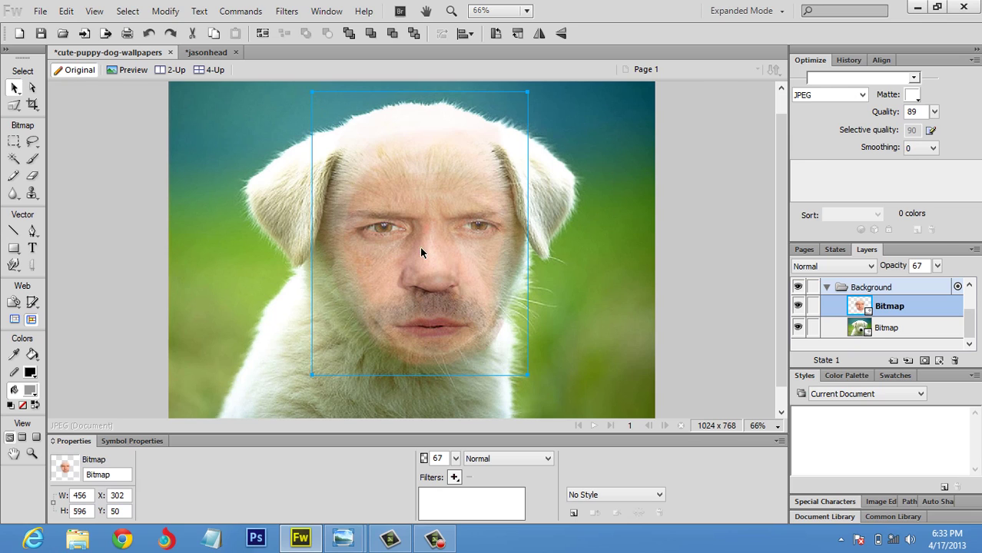
{"action": "left_click_drag", "start_coordinate": [312, 93], "coordinate": [323, 104]}
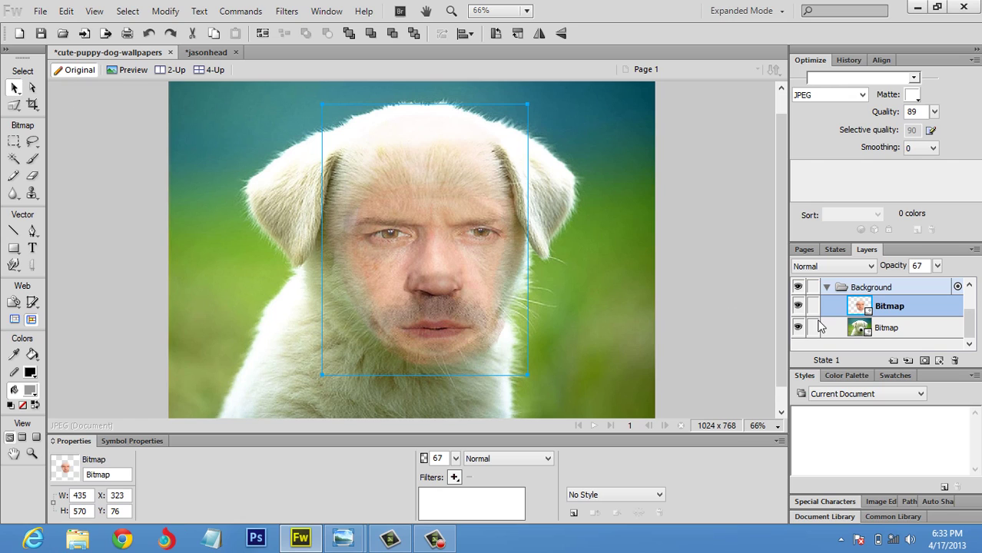
- Hide the face bitmap and fade the puppy bitmap's nose and mouth using the Eraser with an edge softness of 81
{"action": "left_click", "coordinate": [899, 329]}
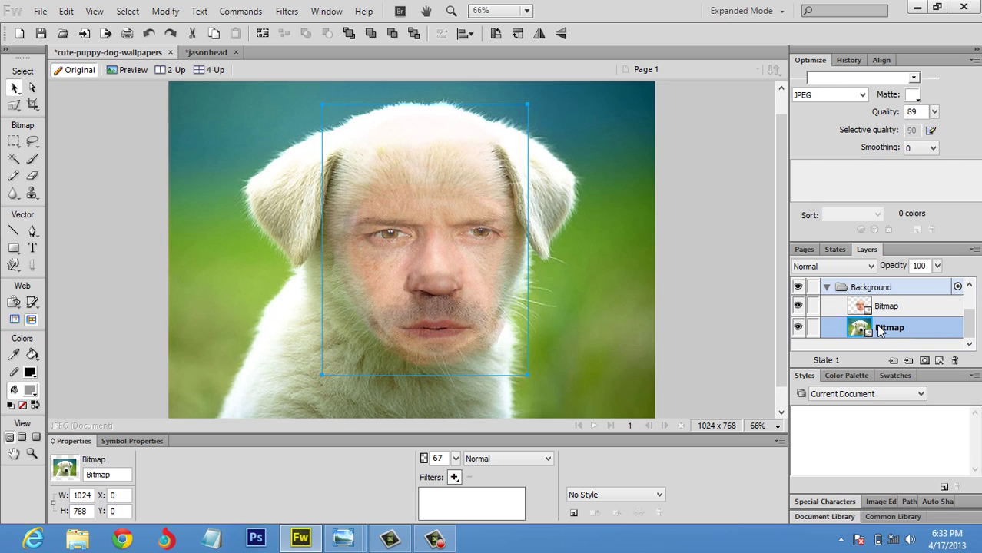
{"action": "left_click", "coordinate": [798, 306]}
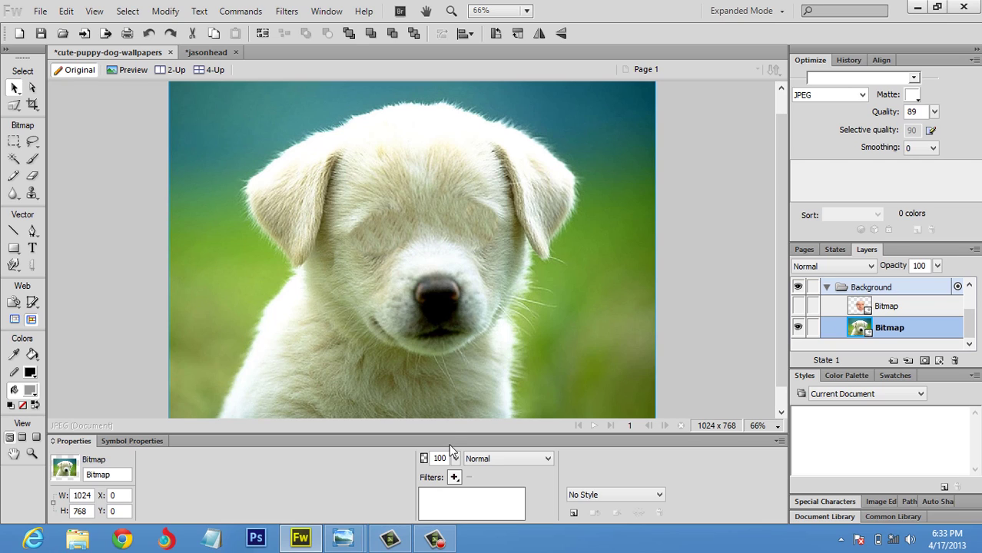
{"action": "left_click", "coordinate": [32, 177]}
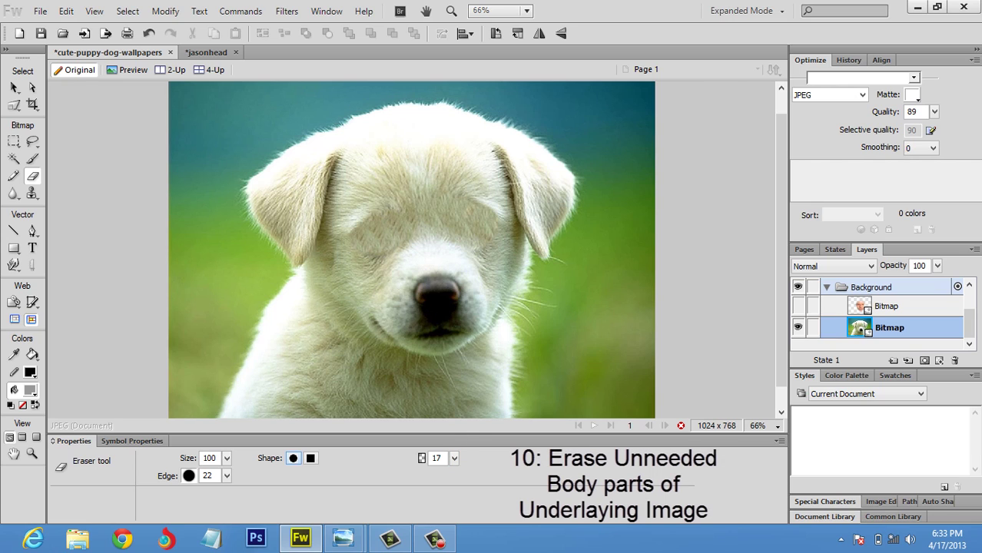
{"action": "left_click", "coordinate": [227, 475]}
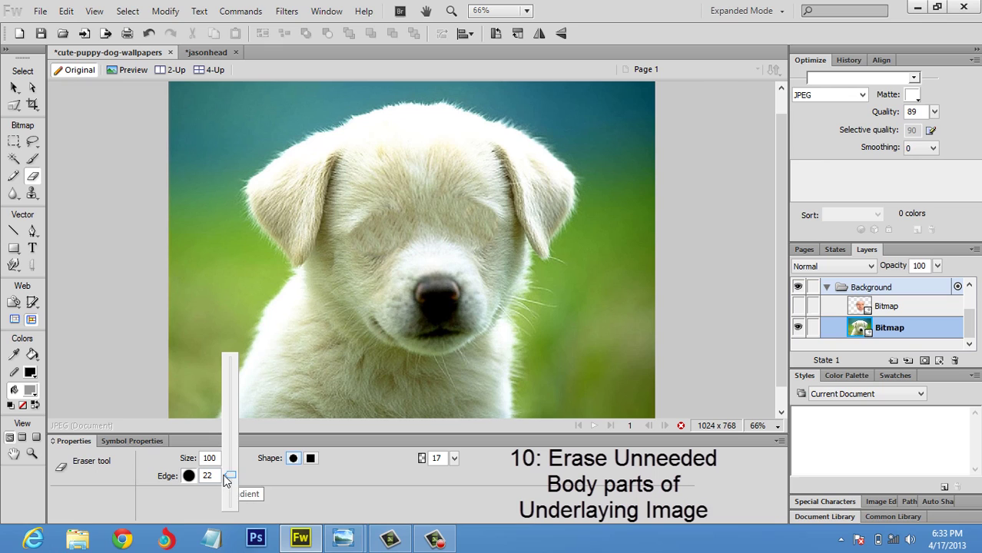
{"action": "left_click_drag", "start_coordinate": [227, 479], "coordinate": [232, 388]}
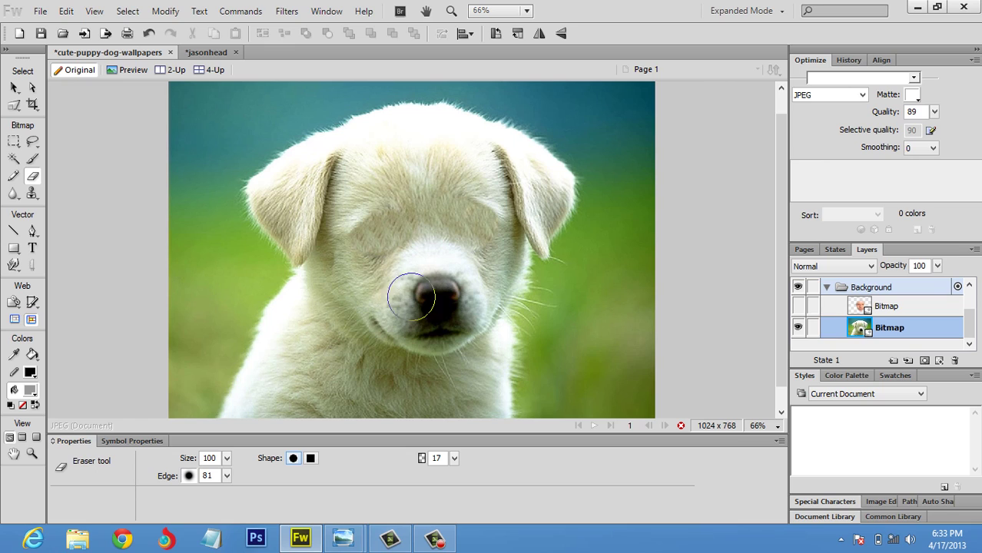
{"action": "mouse_move", "coordinate": [378, 300]}
{"action": "left_mouse_down"}
{"action": "mouse_move", "coordinate": [403, 305]}
{"action": "mouse_move", "coordinate": [447, 281]}
{"action": "left_mouse_up"}
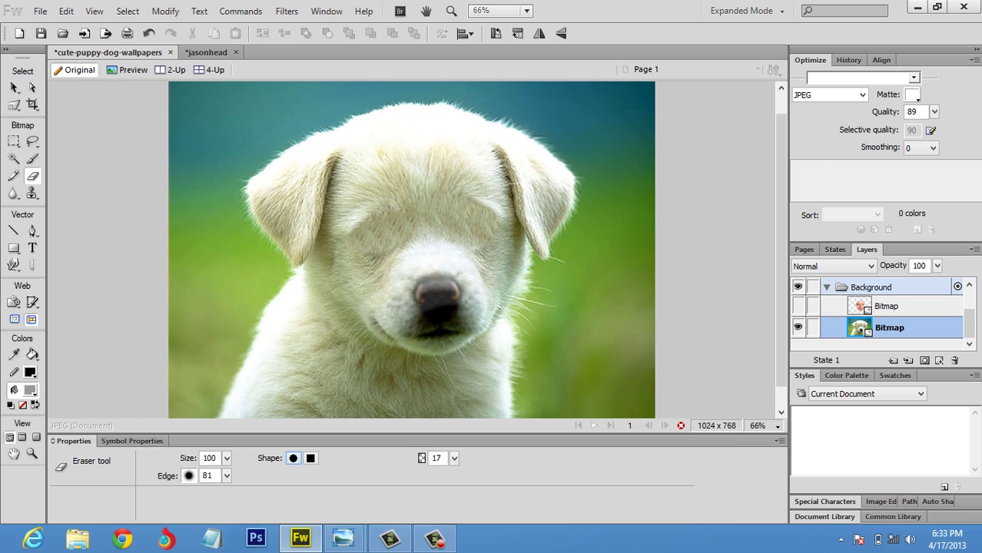
{"action": "mouse_move", "coordinate": [378, 311]}
{"action": "left_mouse_down"}
{"action": "mouse_move", "coordinate": [457, 315]}
{"action": "mouse_move", "coordinate": [411, 338]}
{"action": "mouse_move", "coordinate": [399, 329]}
{"action": "mouse_move", "coordinate": [458, 316]}
{"action": "mouse_move", "coordinate": [418, 338]}
{"action": "mouse_move", "coordinate": [430, 322]}
{"action": "left_mouse_up"}
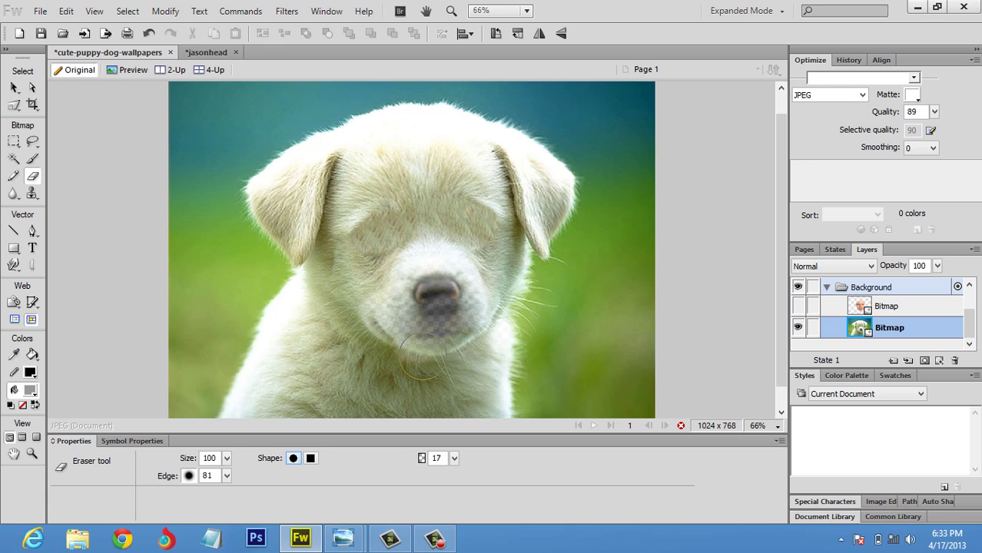
- Restore the face bitmap's visibility, toggling it off and on to compare it with the faded muzzle
{"action": "left_click", "coordinate": [798, 306]}
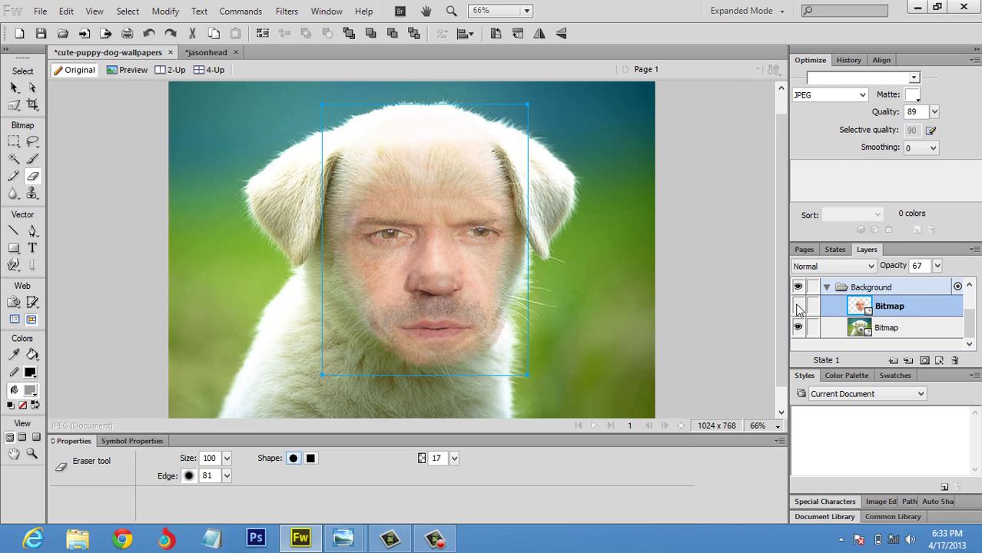
{"action": "left_click", "coordinate": [798, 306]}
{"action": "left_click", "coordinate": [797, 306]}
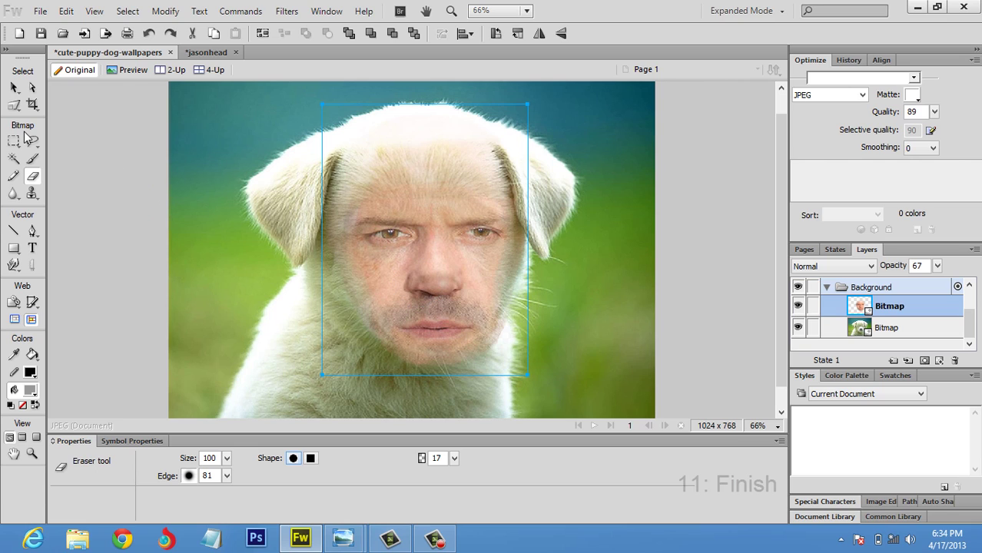
- Return to the Pointer tool and open the Save As dialog for the finished composite
{"action": "left_click", "coordinate": [13, 87]}
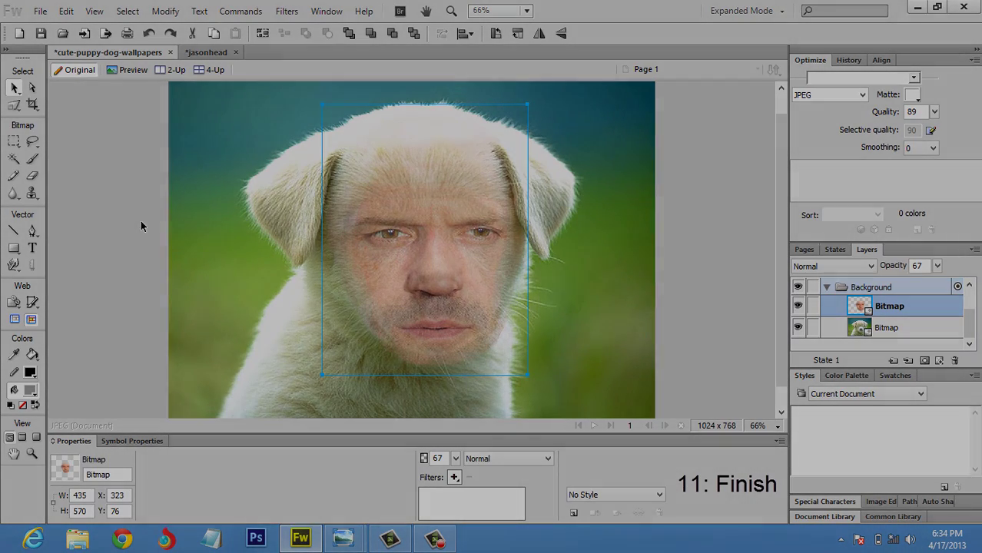
{"action": "left_click", "coordinate": [40, 11]}
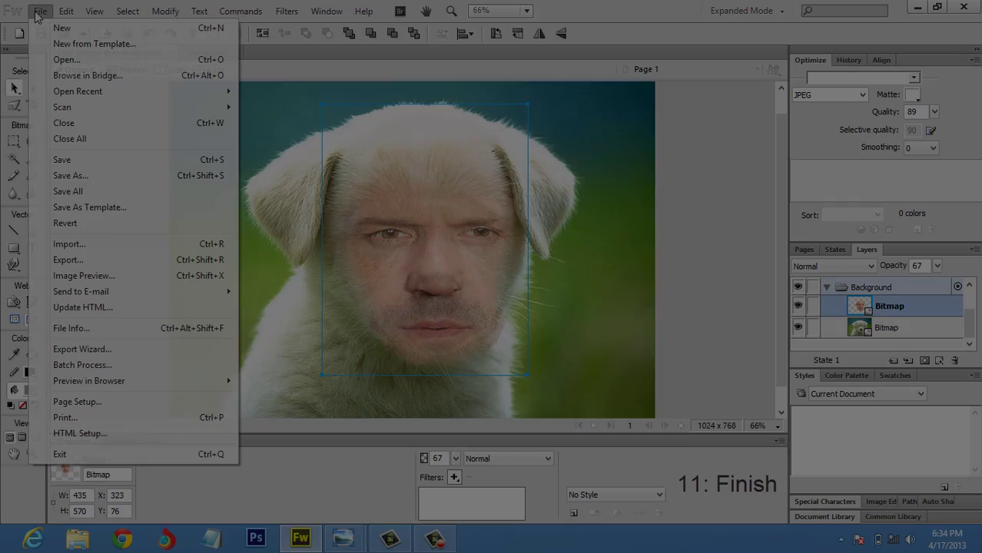
{"action": "left_click", "coordinate": [86, 175]}
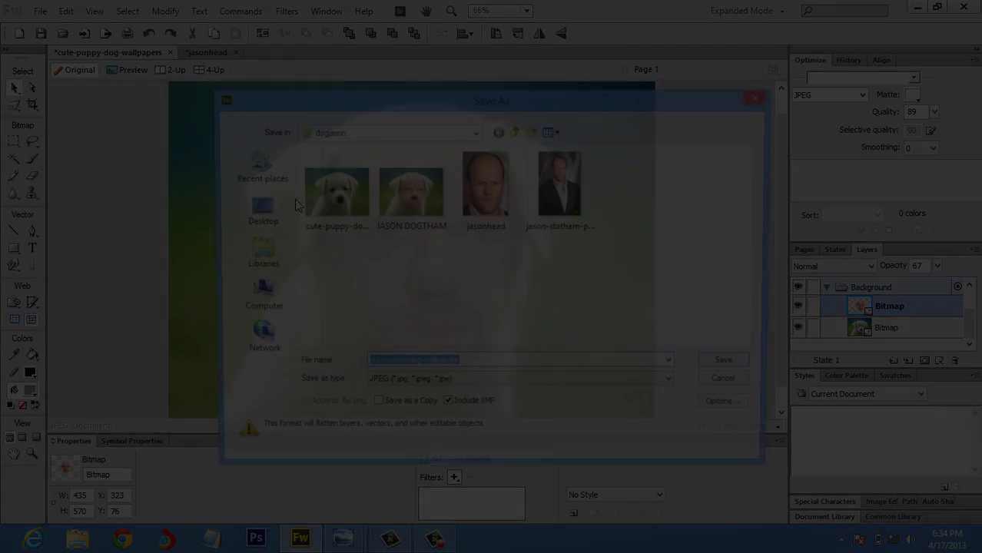